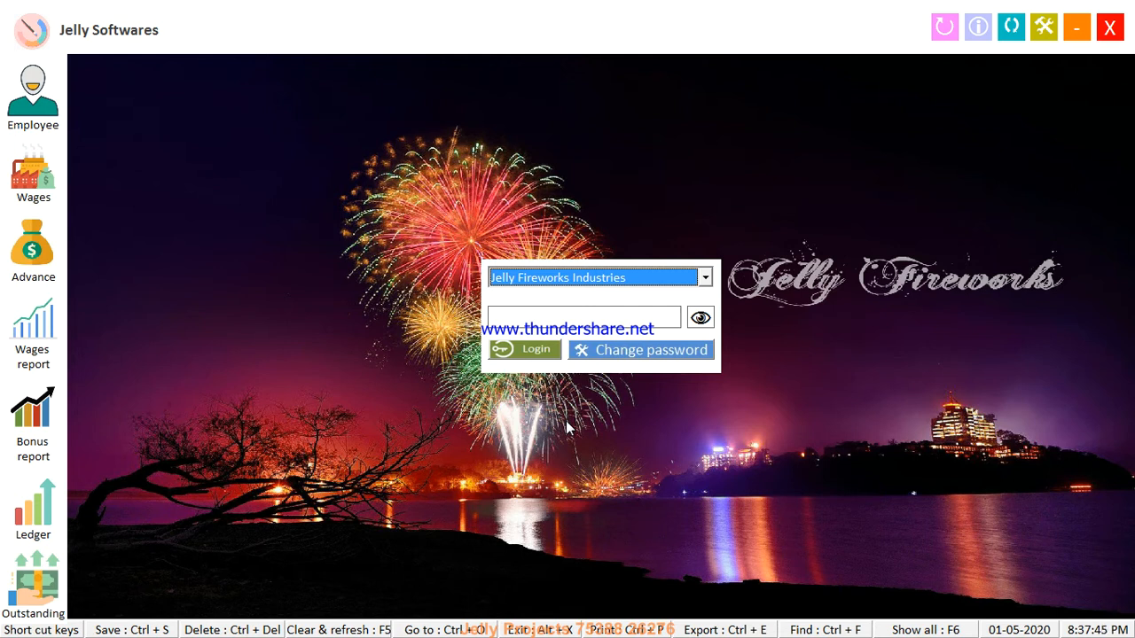
Log in to Jelly Fireworks Industries with the account password and open the Employee Master
left_click(573, 282)
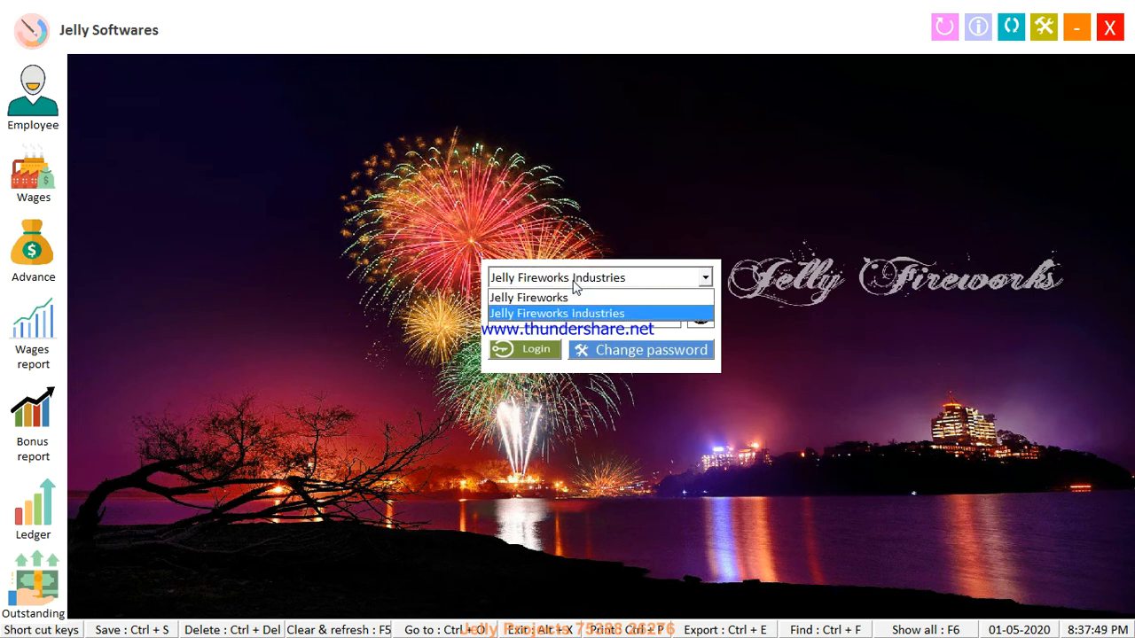
left_click(574, 282)
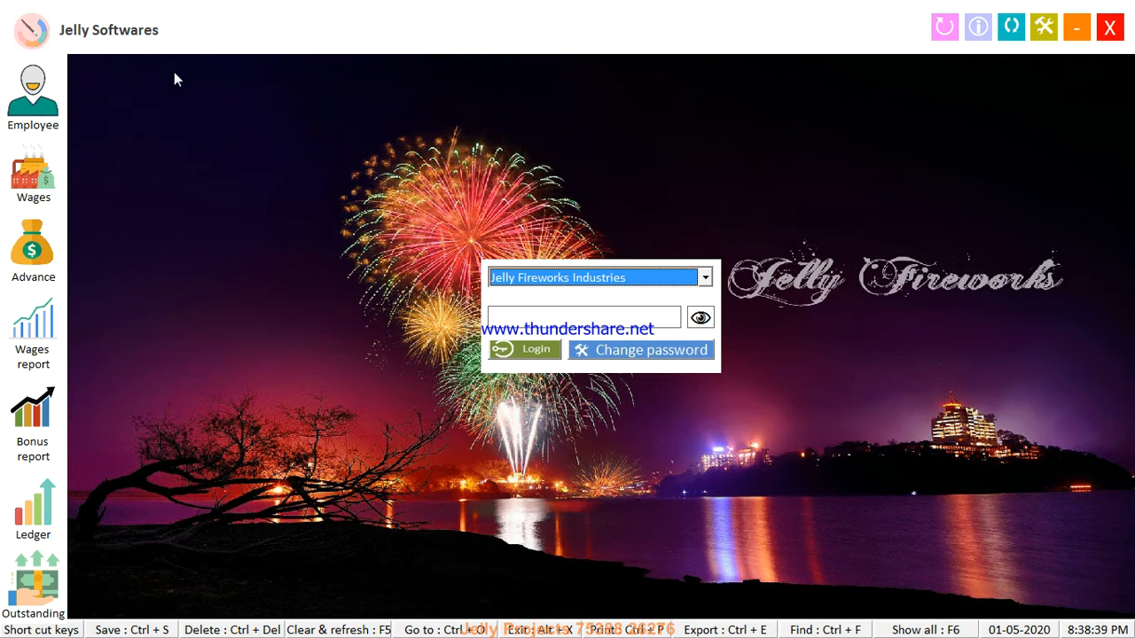
left_click(618, 277)
left_click(618, 278)
left_click(594, 316)
type("•")
key("Tab")
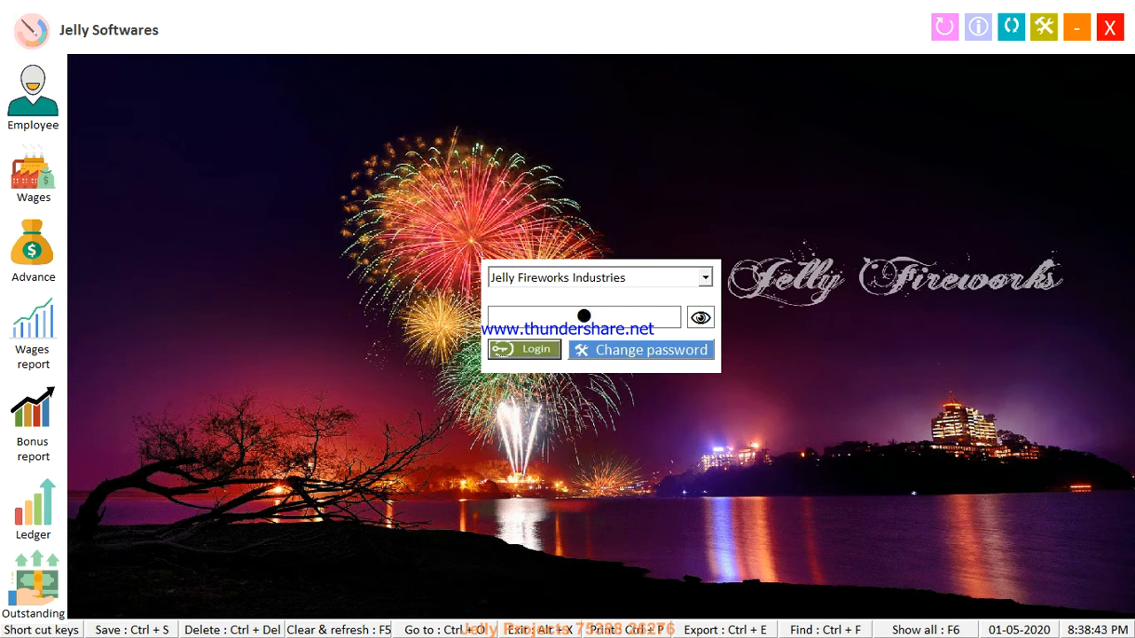
key("Return")
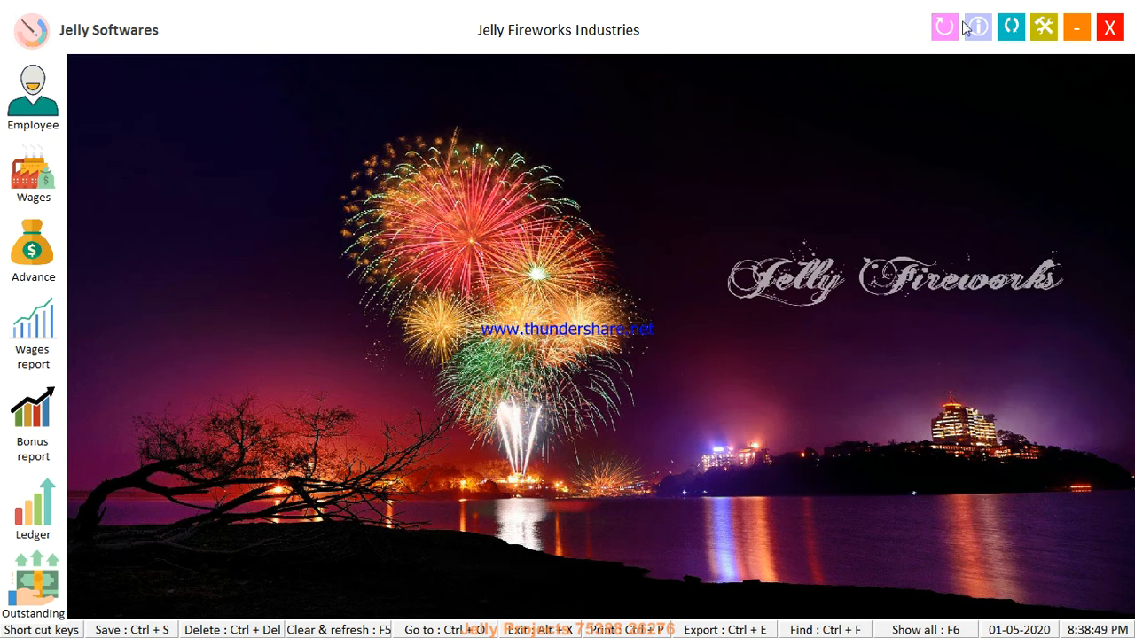
left_click(34, 93)
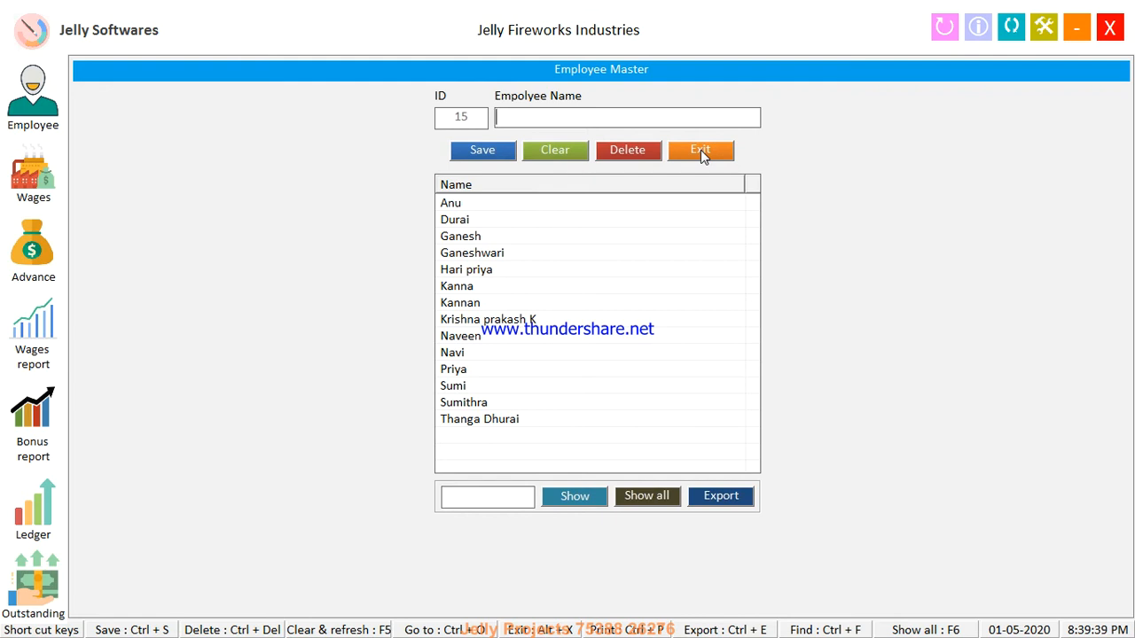
Add and save a new employee named Lakshmi
type("Lakshmi")
key("Tab")
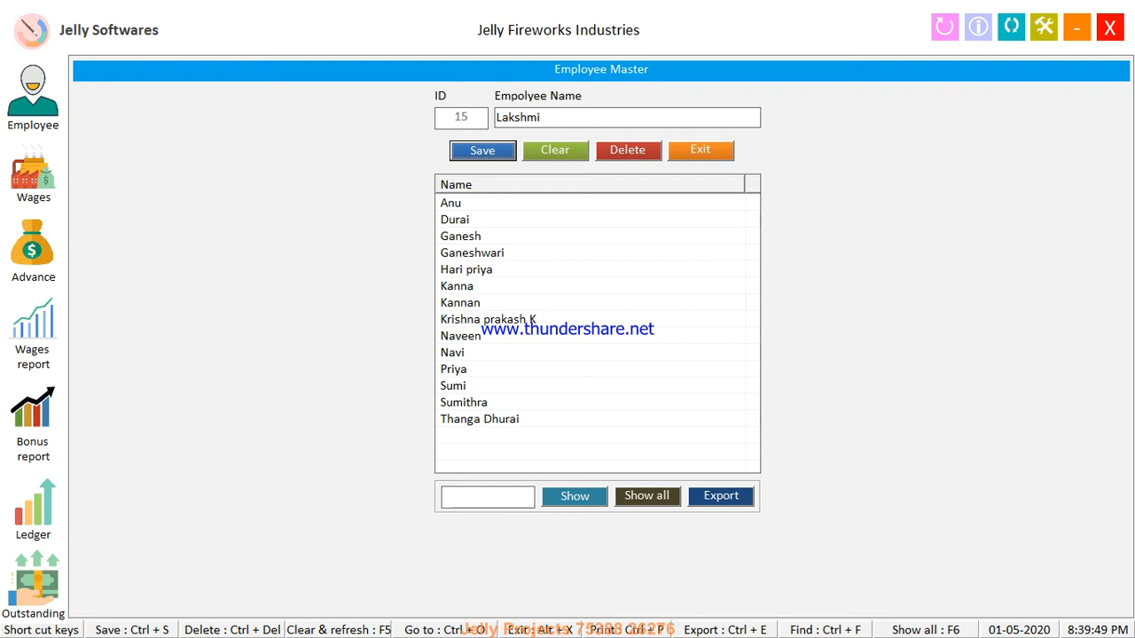
key("Return")
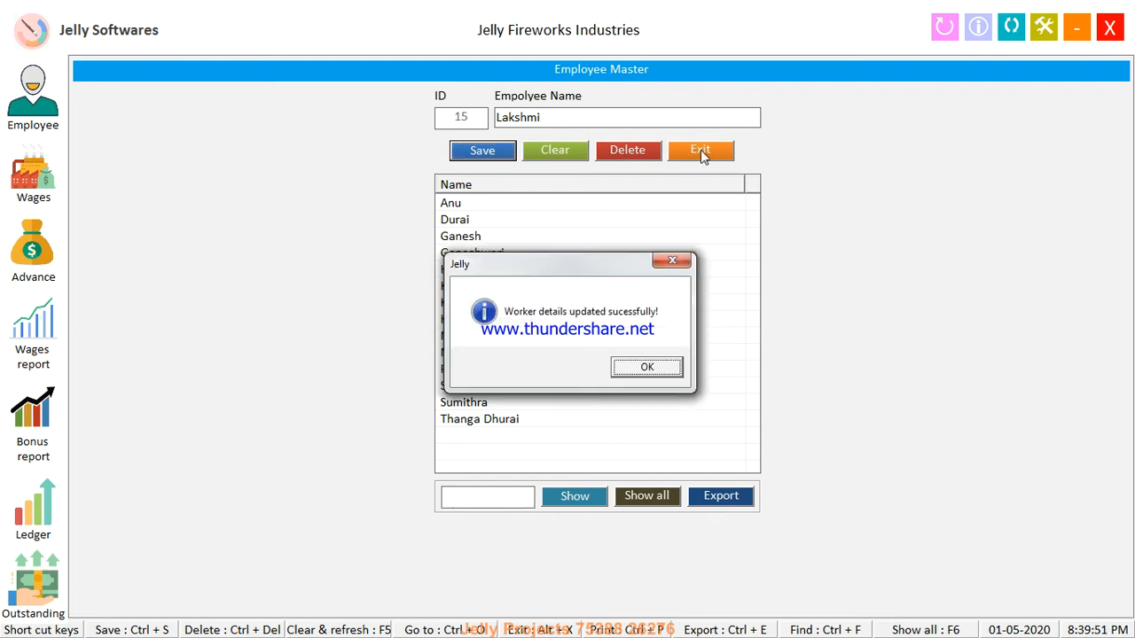
key("Return")
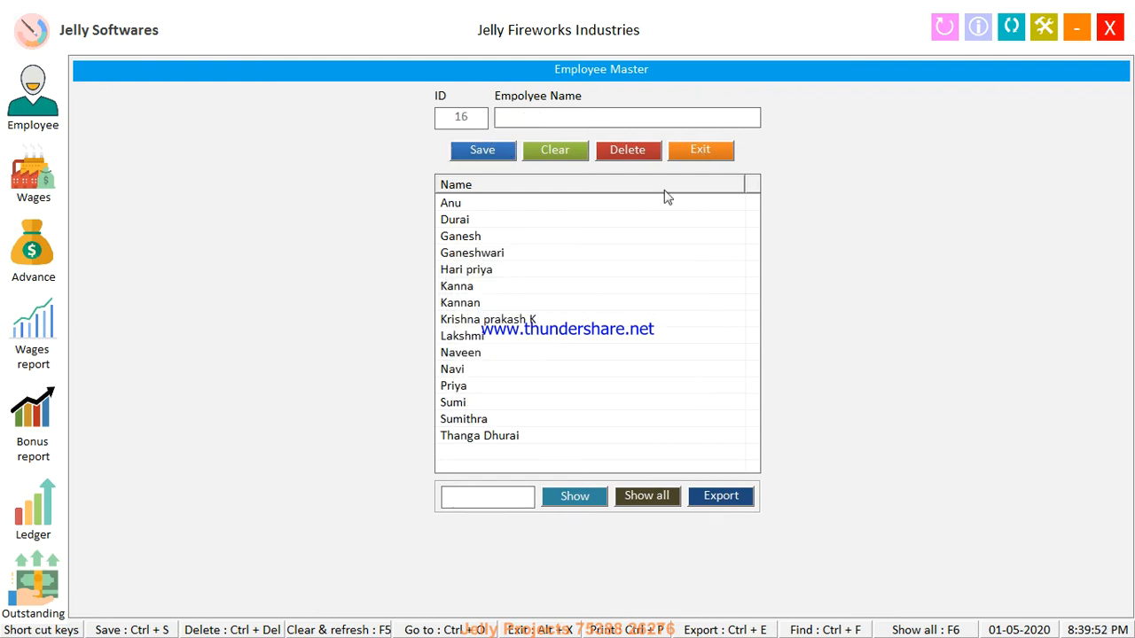
left_click(514, 342)
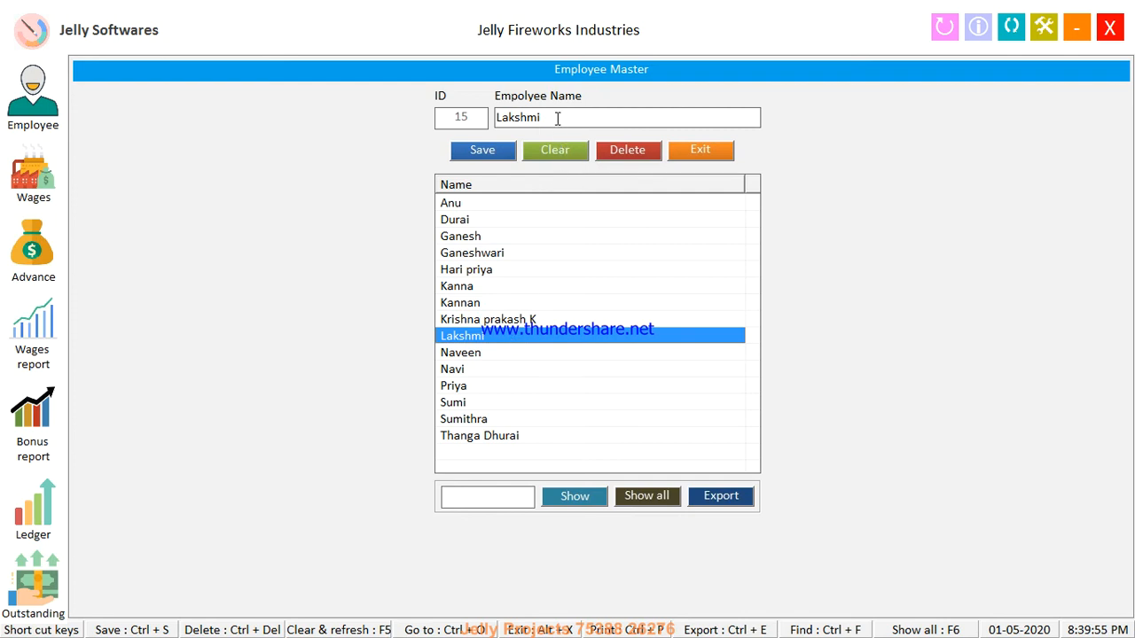
left_click(556, 119)
left_click(557, 119)
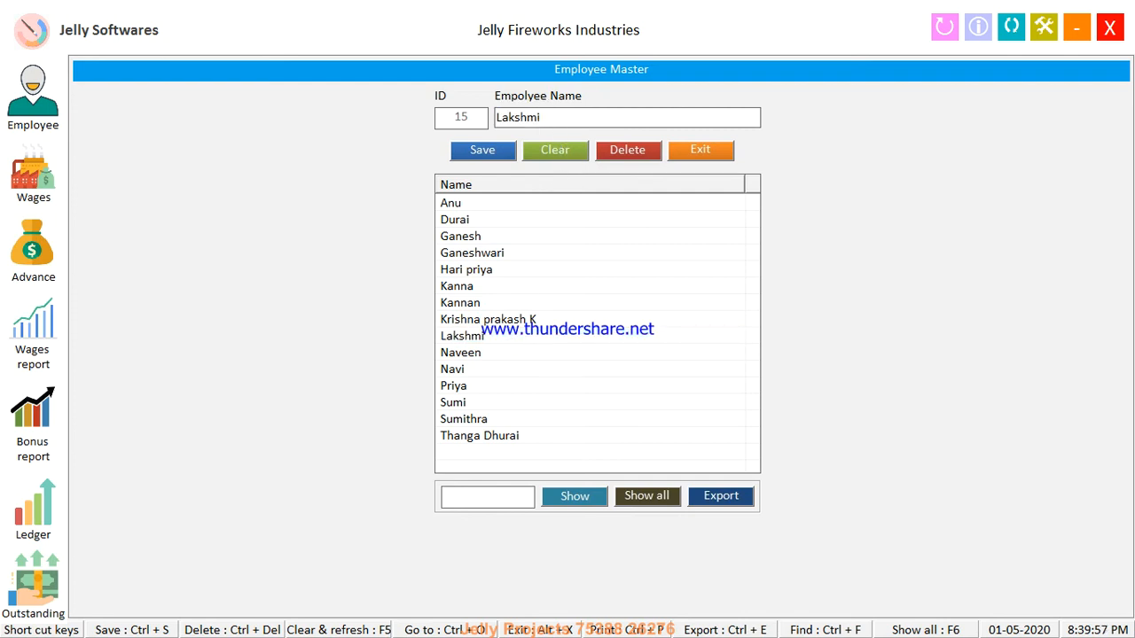
type("V")
left_click(501, 154)
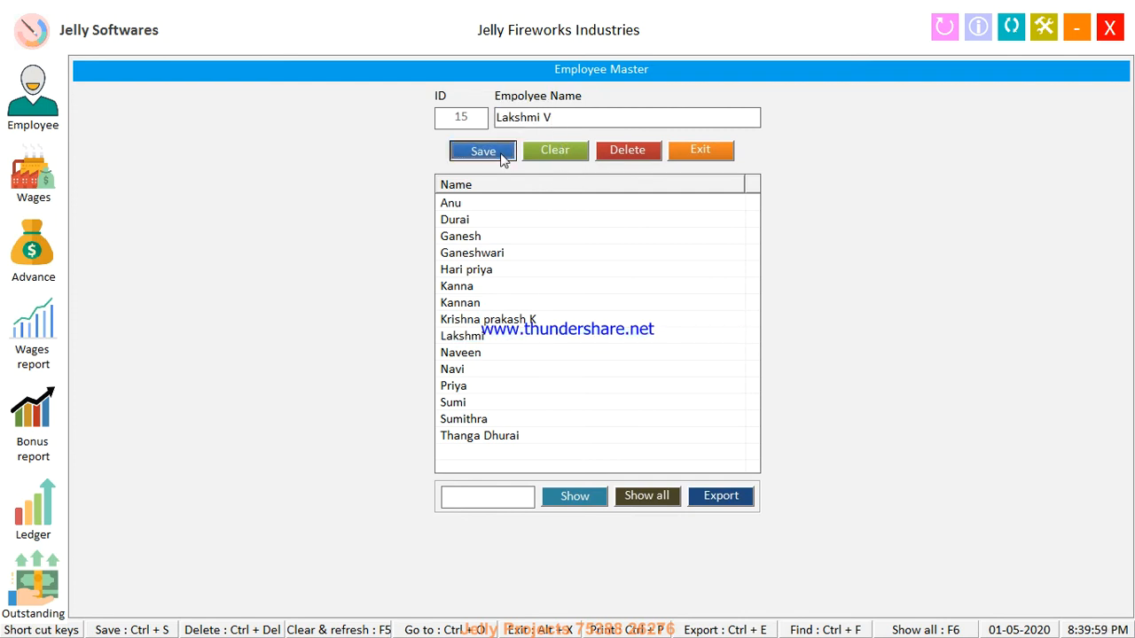
key("Return")
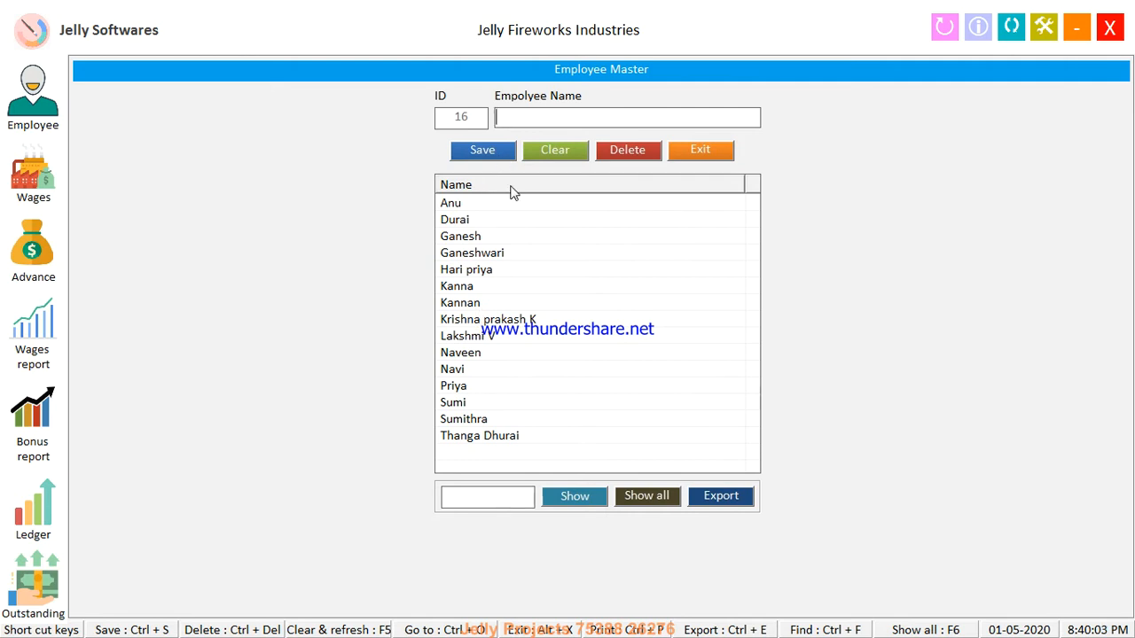
left_click(489, 339)
left_click(496, 342)
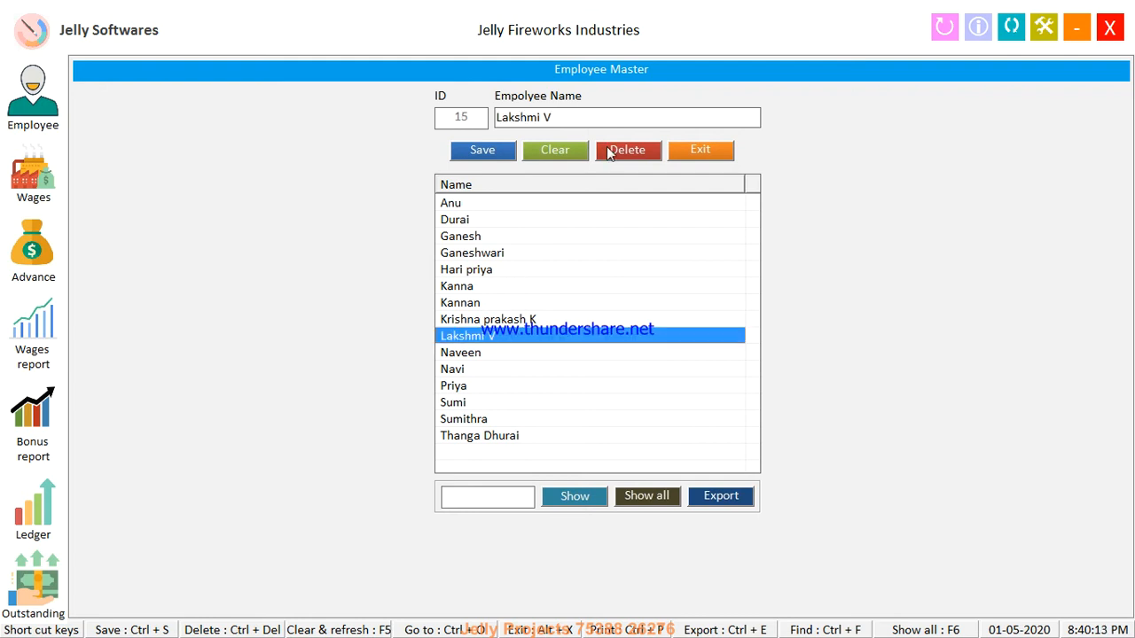
left_click(608, 151)
key("Return")
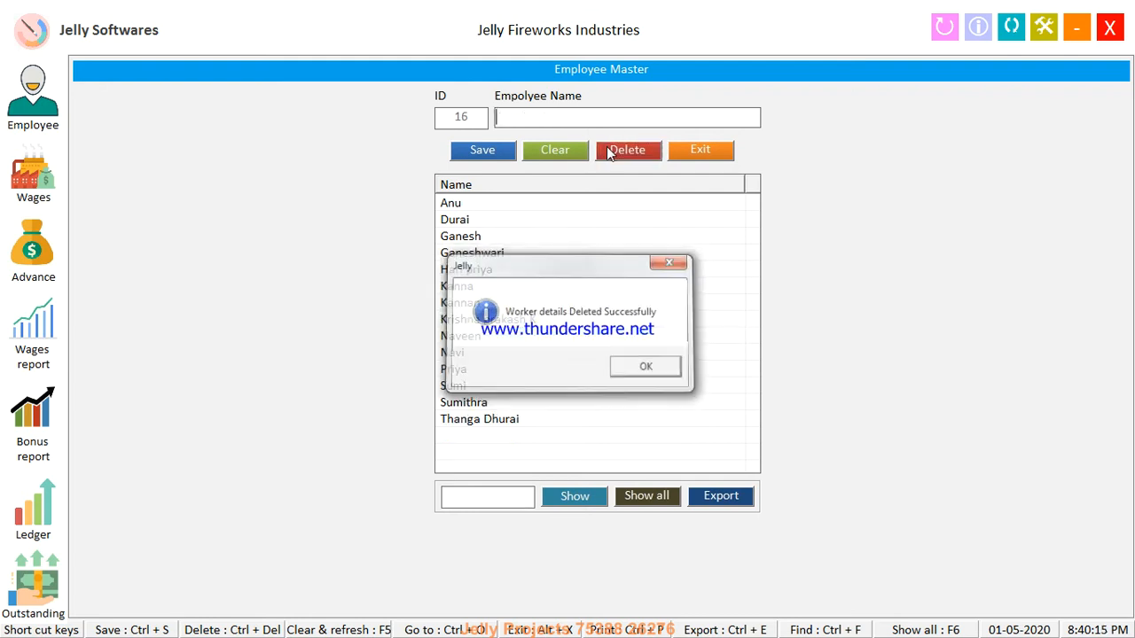
key("Return")
left_click(703, 151)
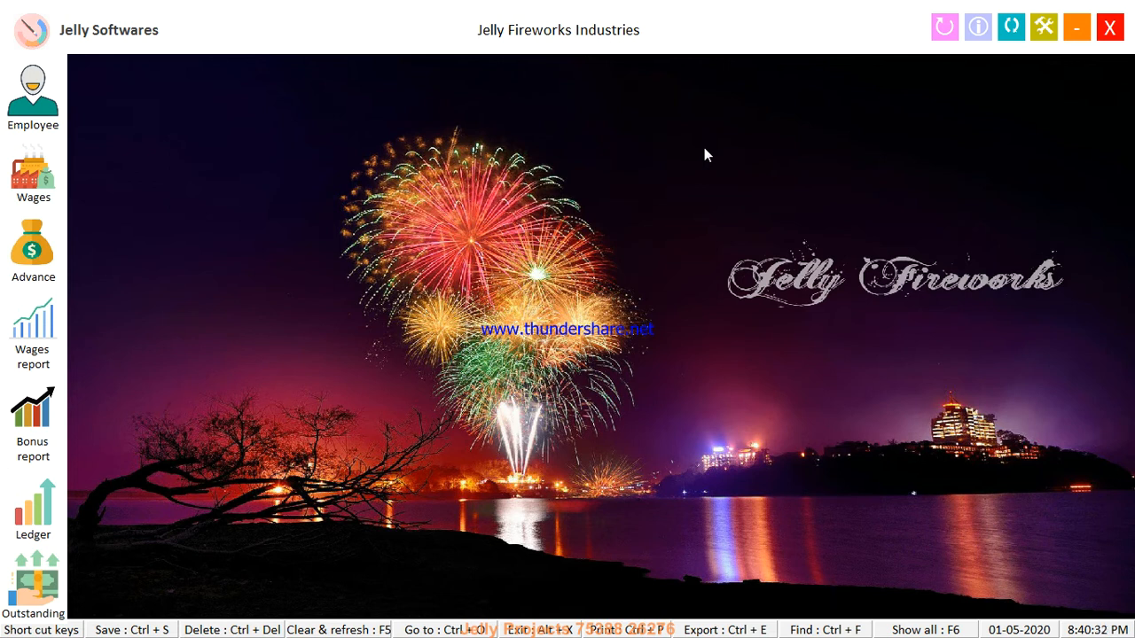
left_click(945, 37)
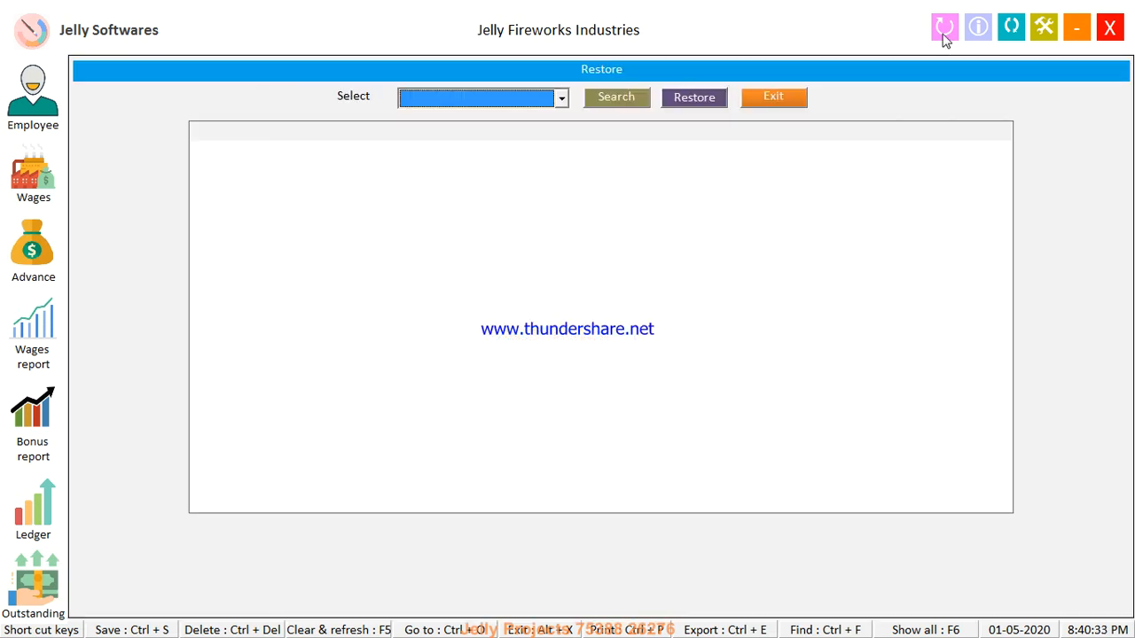
left_click(560, 99)
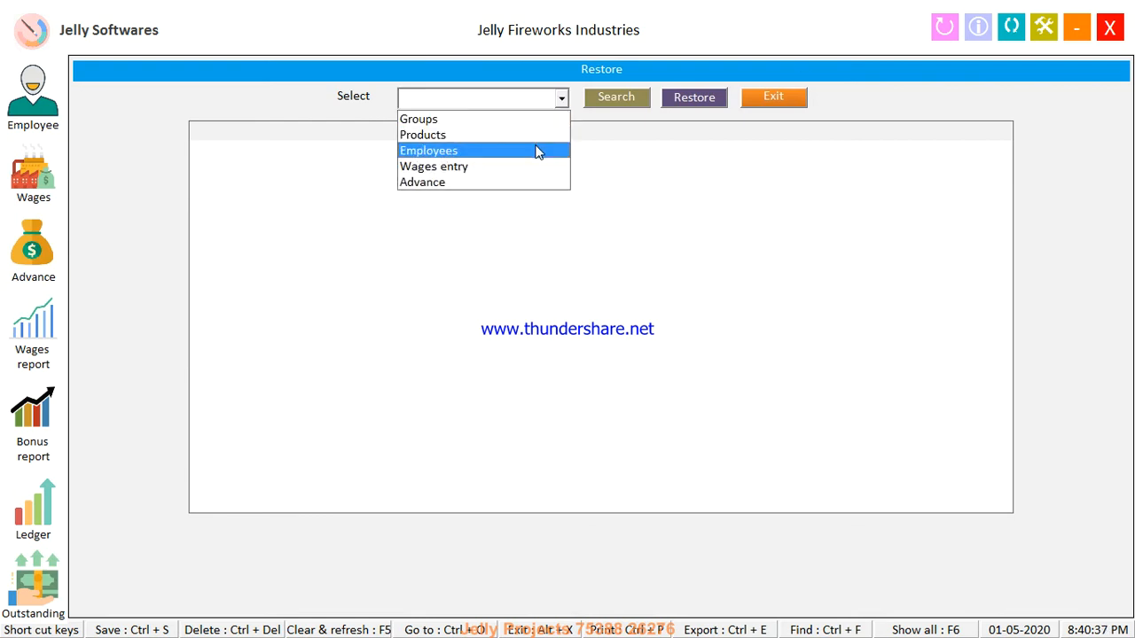
left_click(538, 150)
left_click(609, 106)
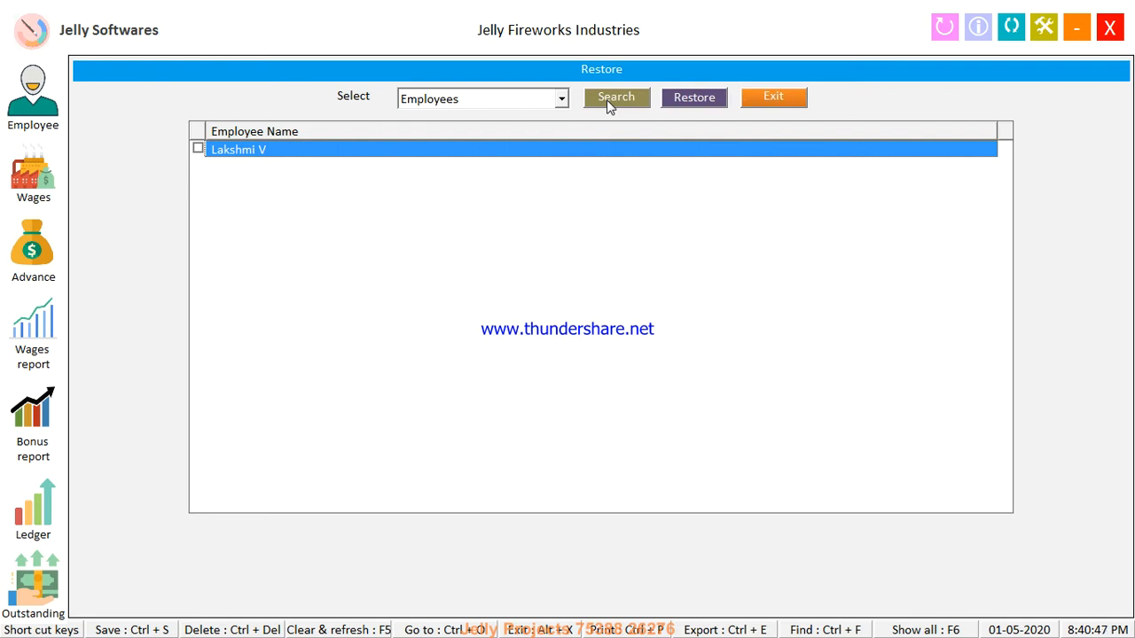
left_click(665, 103)
key("Return")
key("Return")
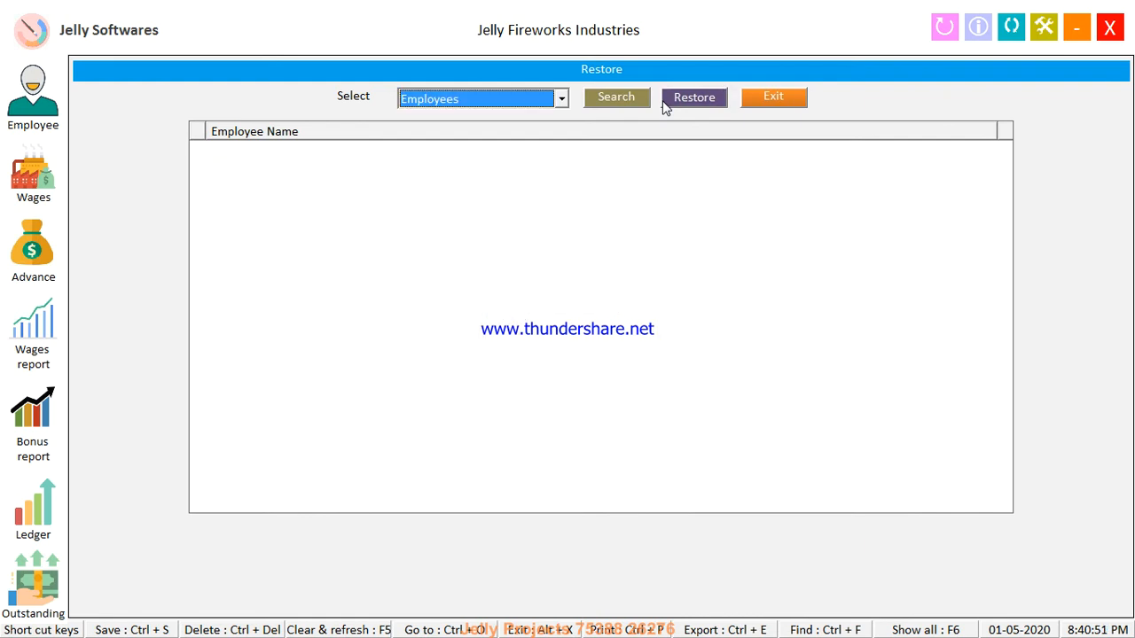
left_click(782, 98)
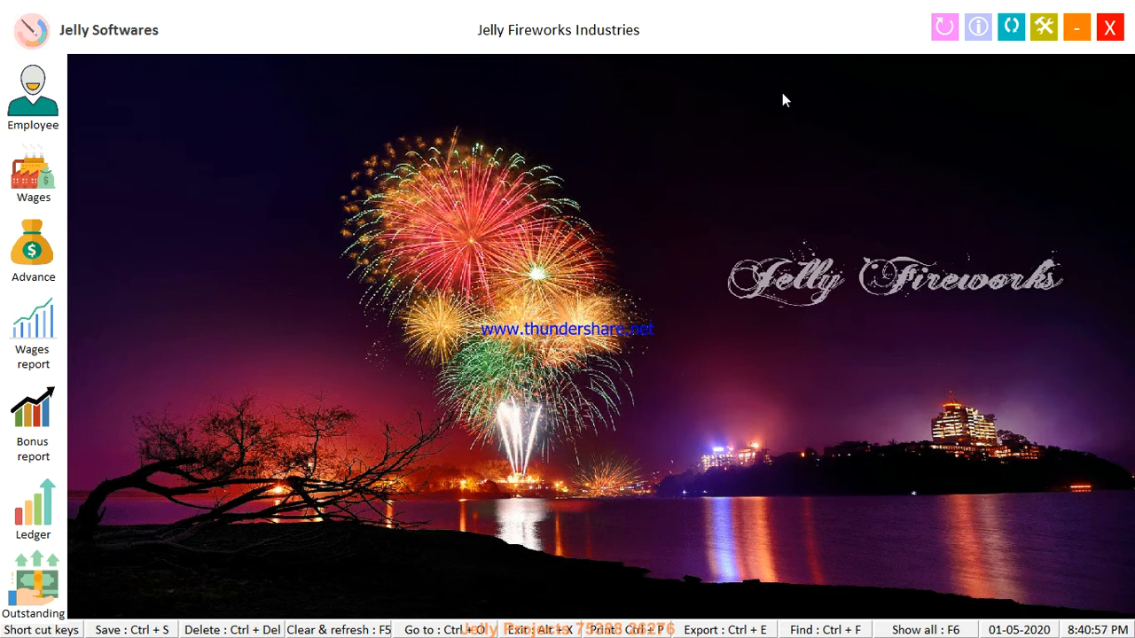
Start wages entry 19 dated 23-04-2020 for employee Ganeshwari
left_click(38, 182)
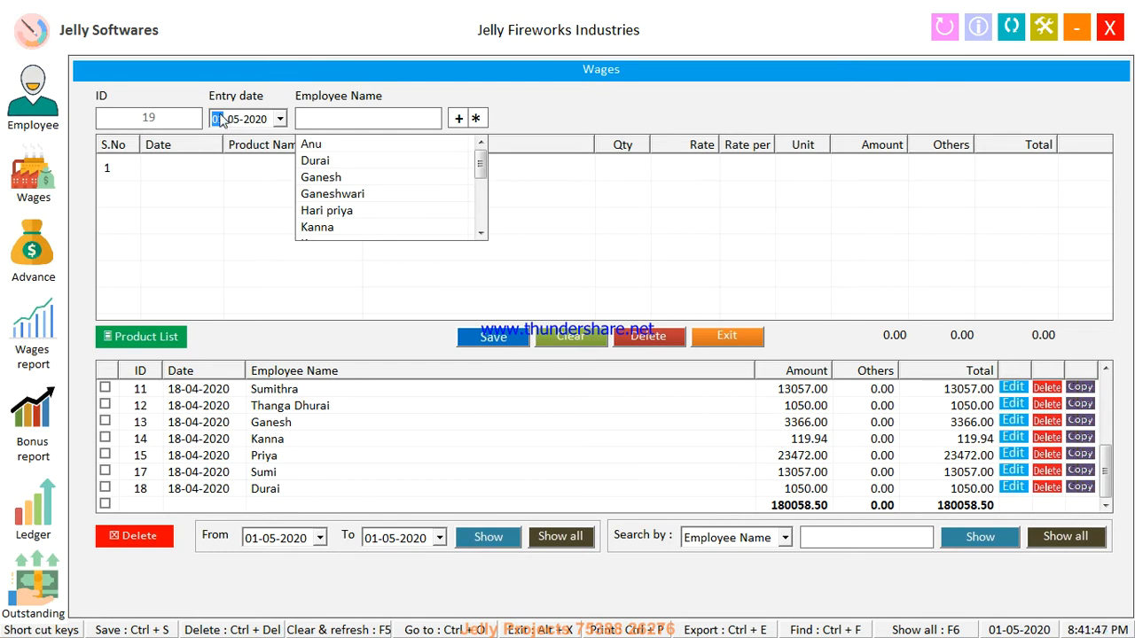
type("2")
type("1-04")
key("Tab")
type("ga")
key("Down")
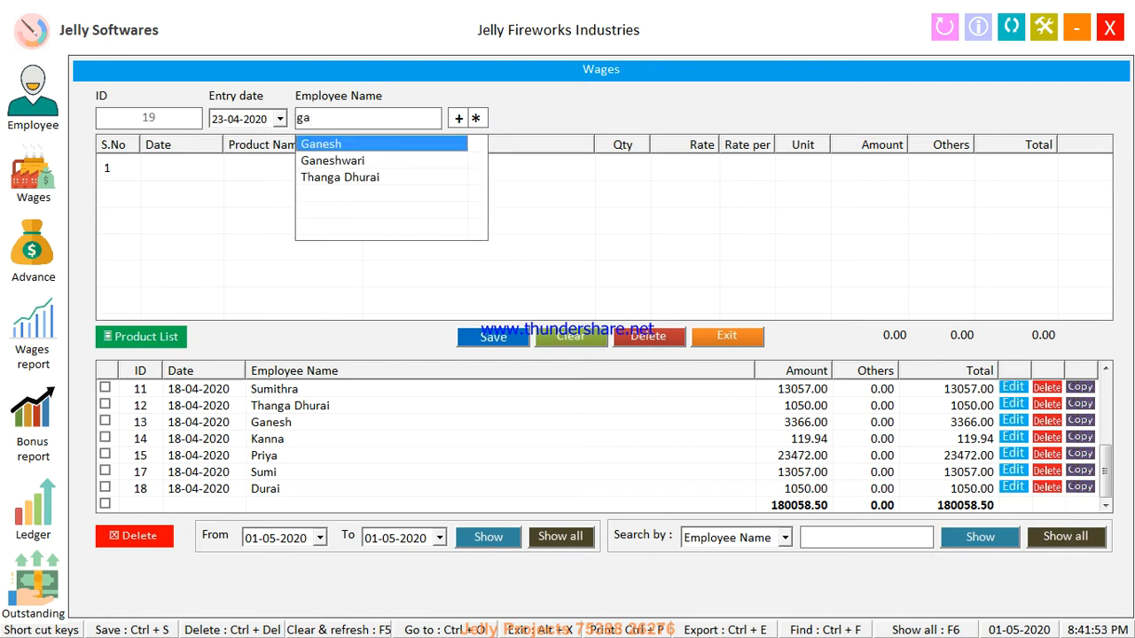
key("Down")
key("Return")
key("Return")
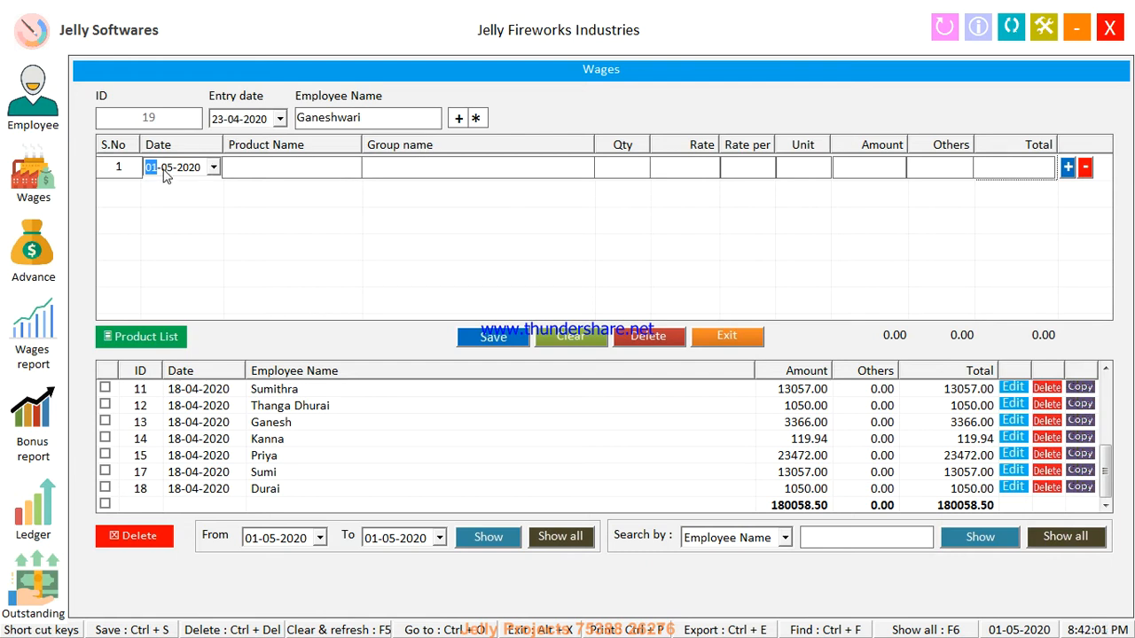
Fill wage line 1 with date 17-04-2020 and product Chorsa at 8.71 per Ring
type("17")
left_click(167, 171)
type("04")
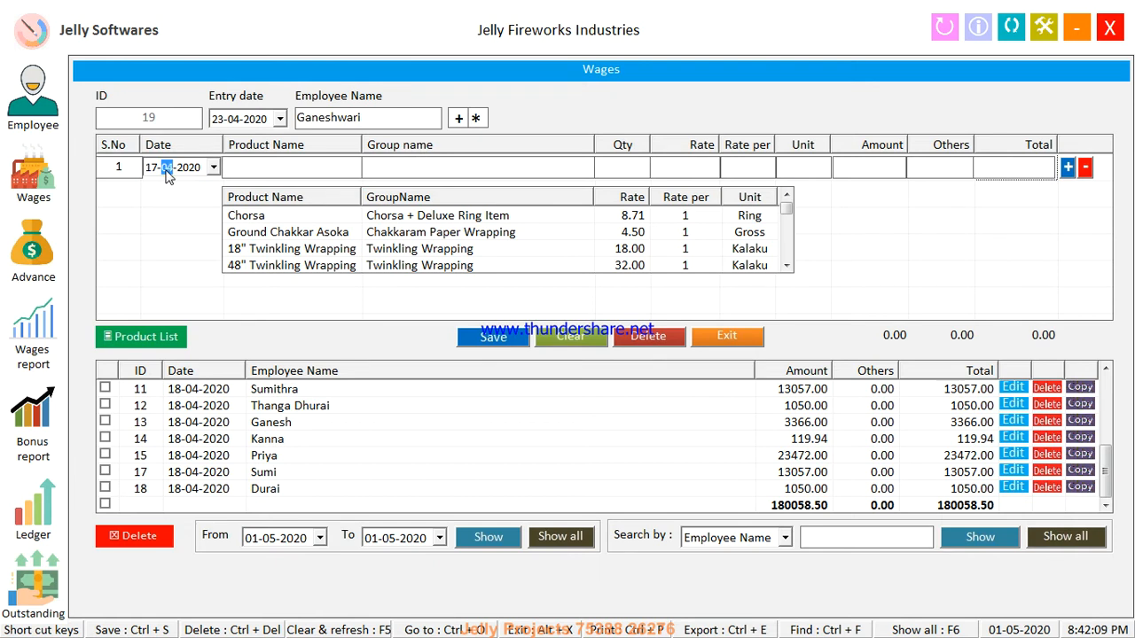
left_click(360, 220)
double_click(361, 220)
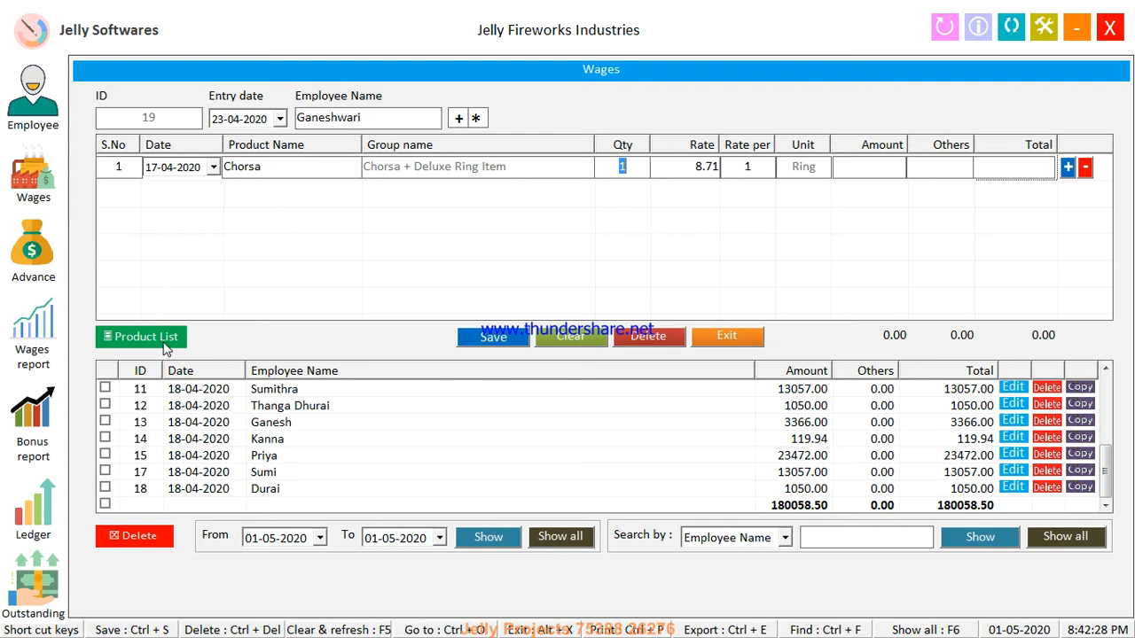
Search the product list for 'delu', view Chakkaram Wrapping's rates, then close Products
left_click(164, 346)
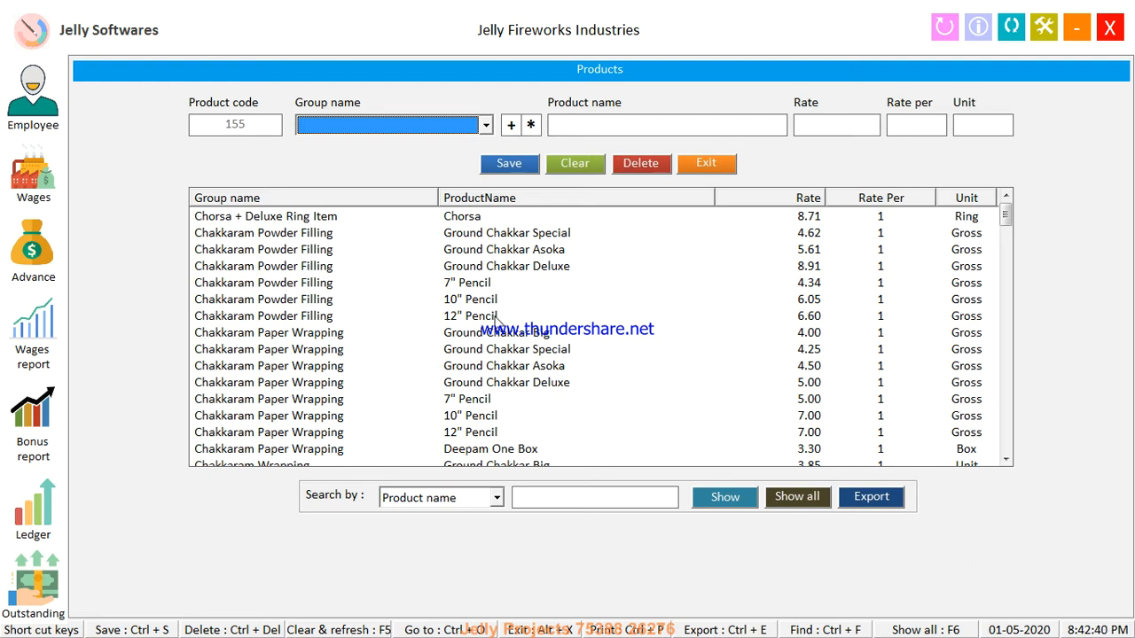
left_click(560, 498)
type("delu")
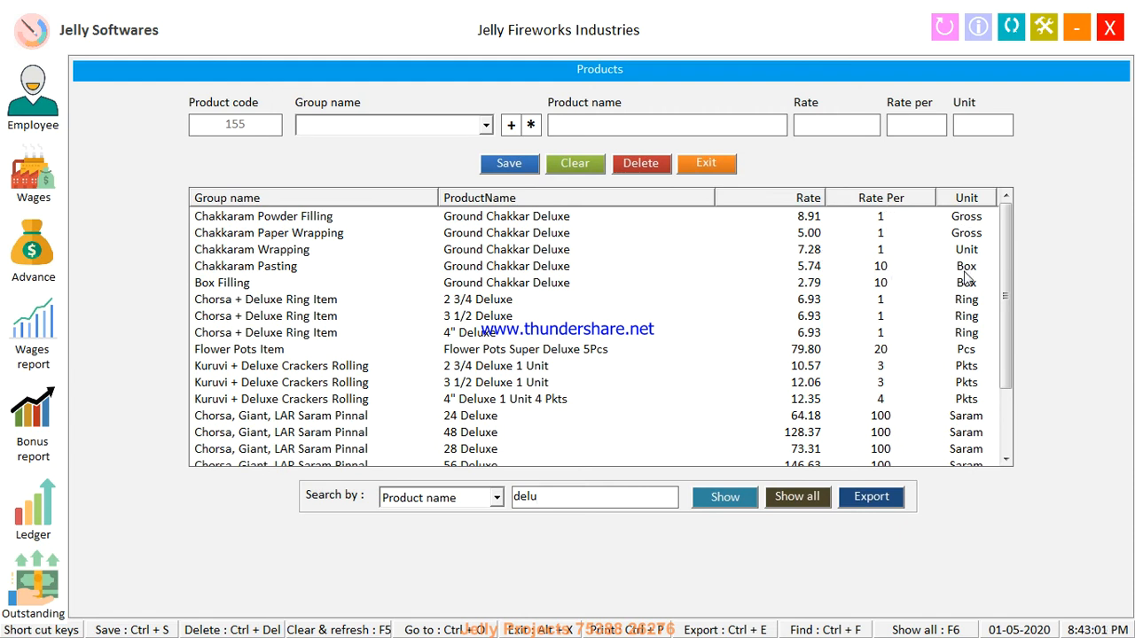
left_click(659, 256)
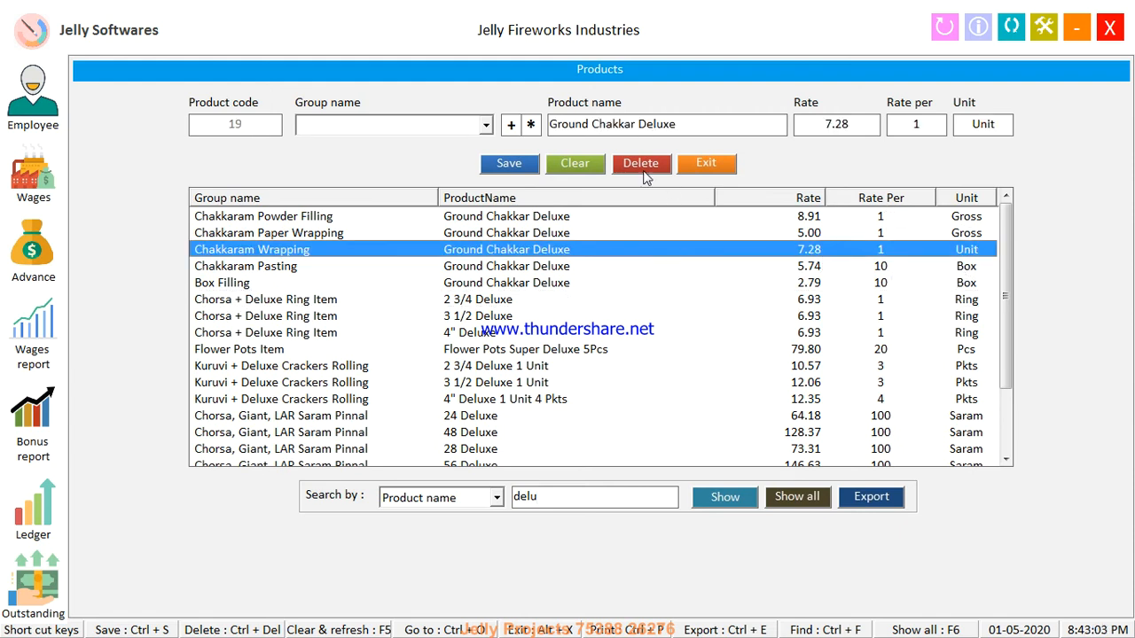
left_click(714, 170)
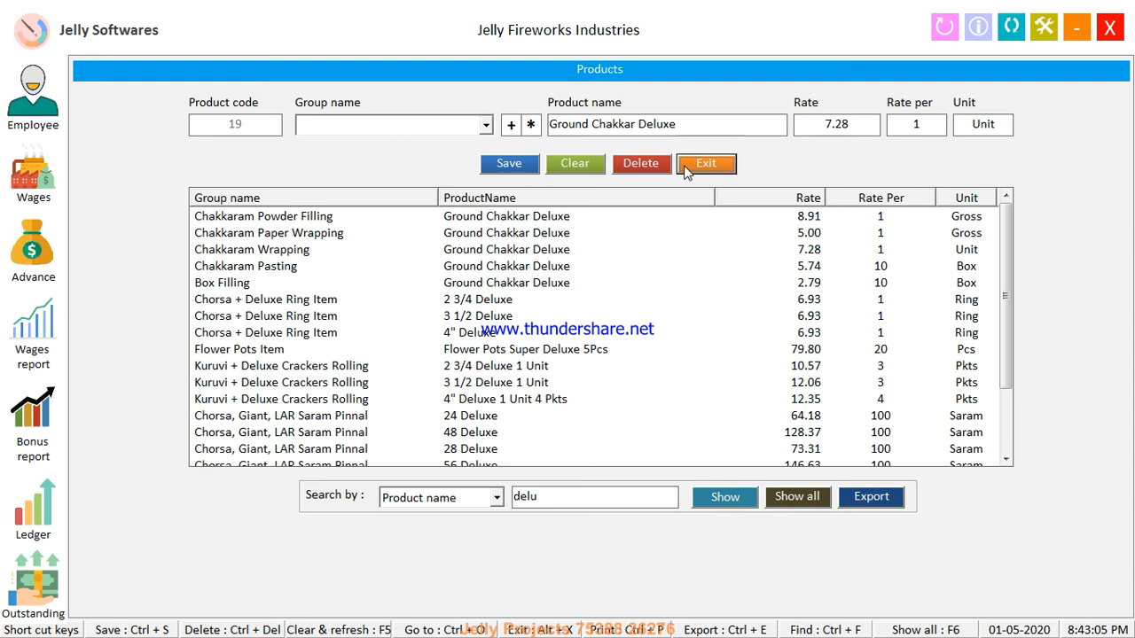
left_click(685, 171)
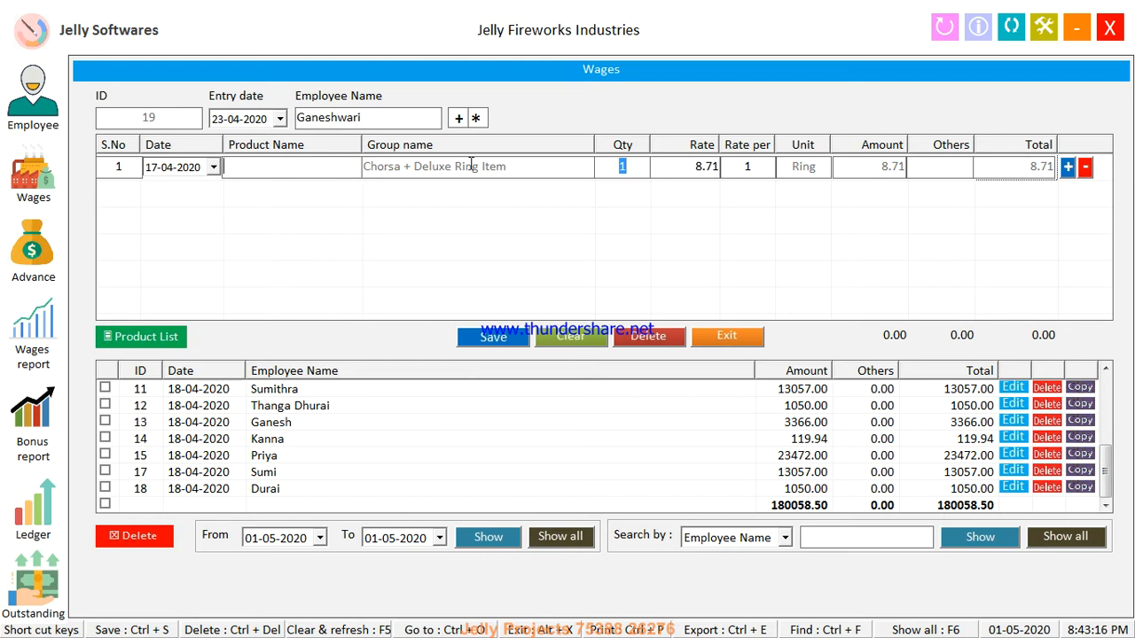
Add a 56 Chorsa line dated 17-04-2020 with quantity 80 (83.16)
left_click(268, 170)
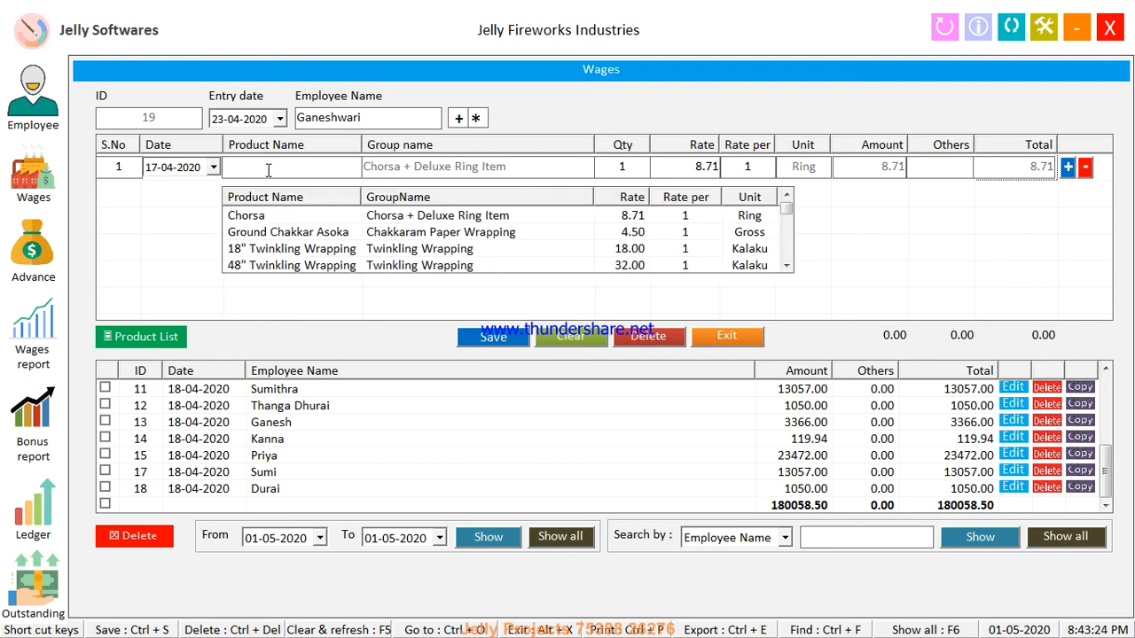
type("cho")
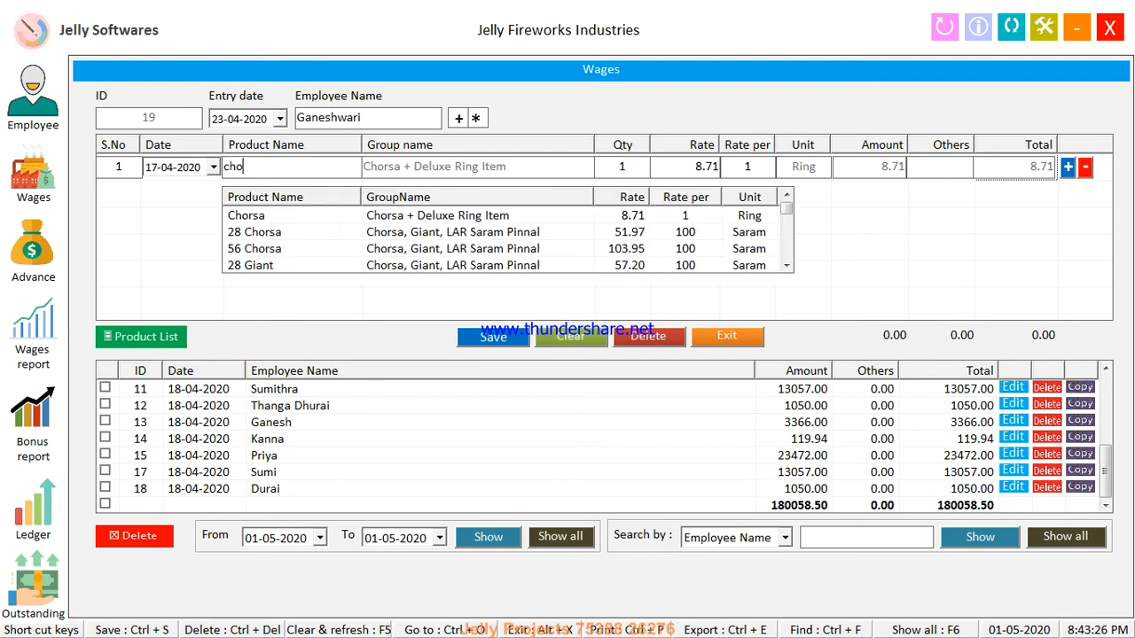
key("Down")
key("Down")
key("Down")
key("Down")
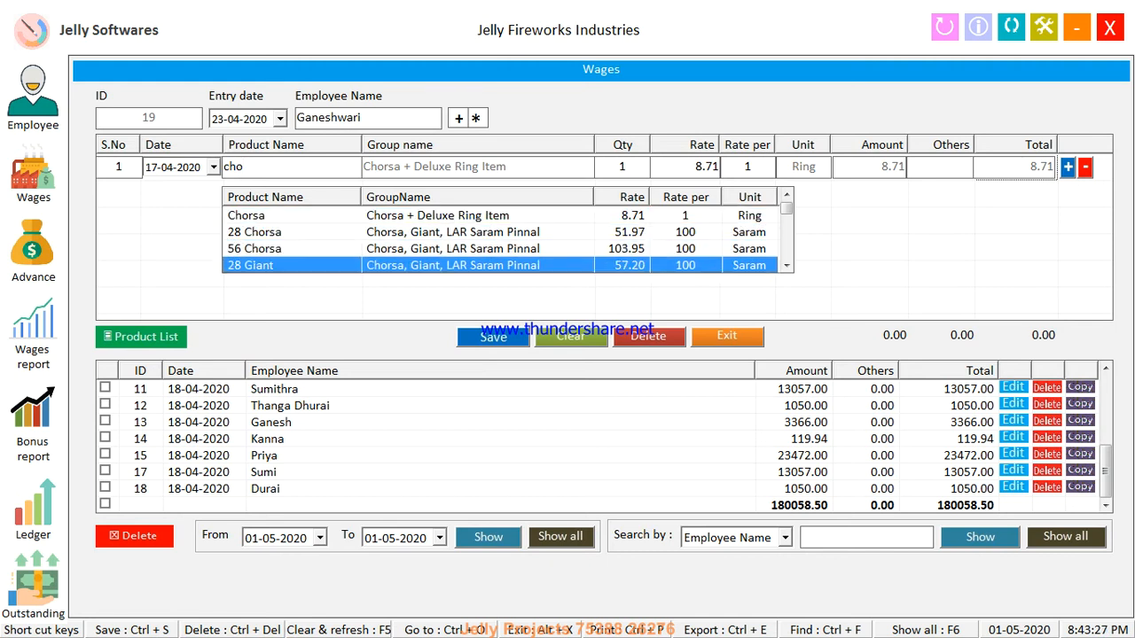
key("Up")
key("Return")
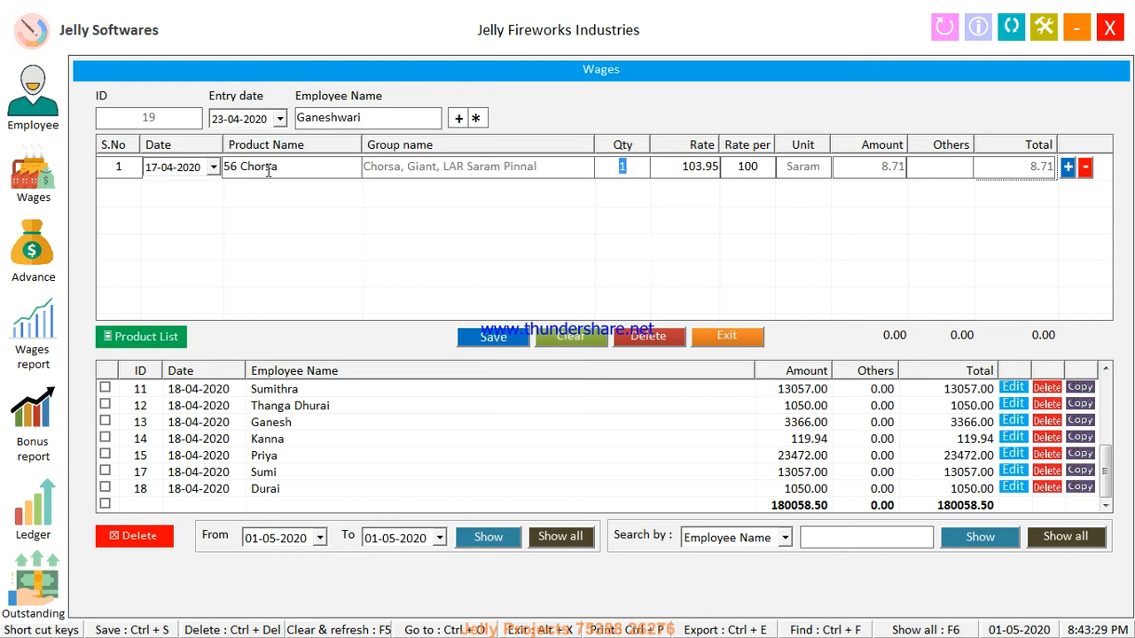
type("0")
key("Tab")
key("Tab")
key("Tab")
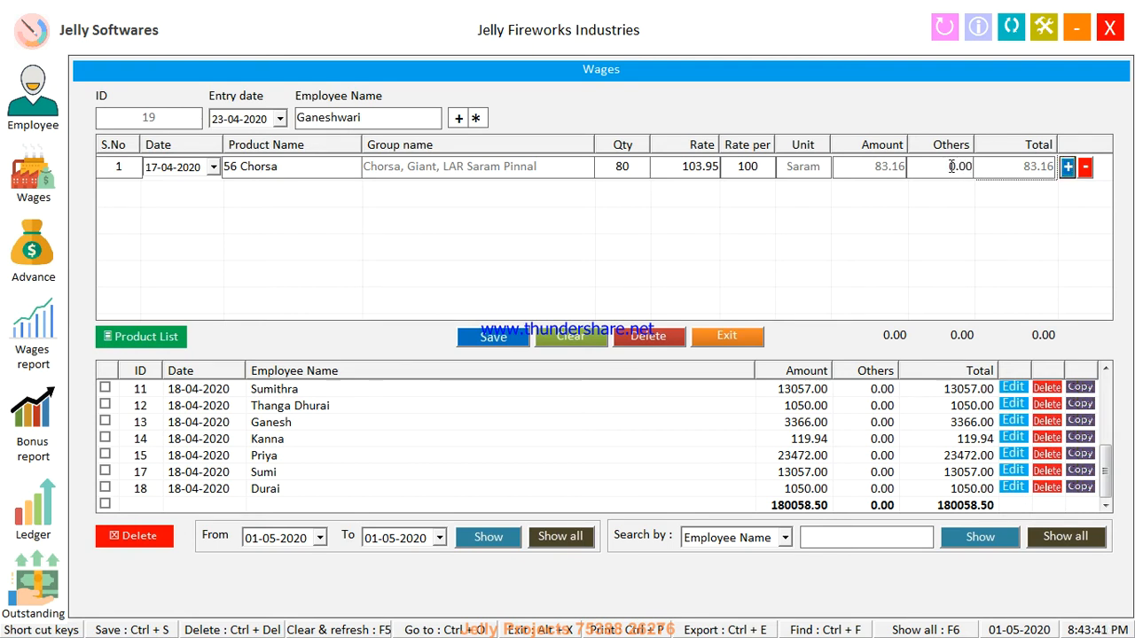
key("Return")
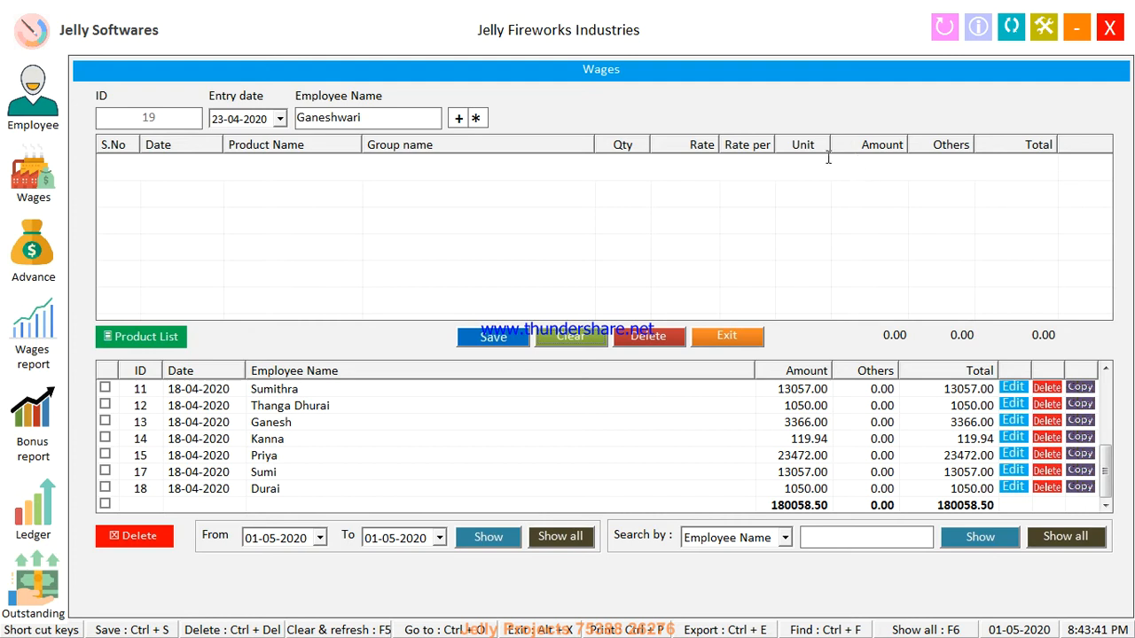
Add a 28 Chorsa line dated 18-04-2020 with quantity 60 (31.18)
left_click(151, 200)
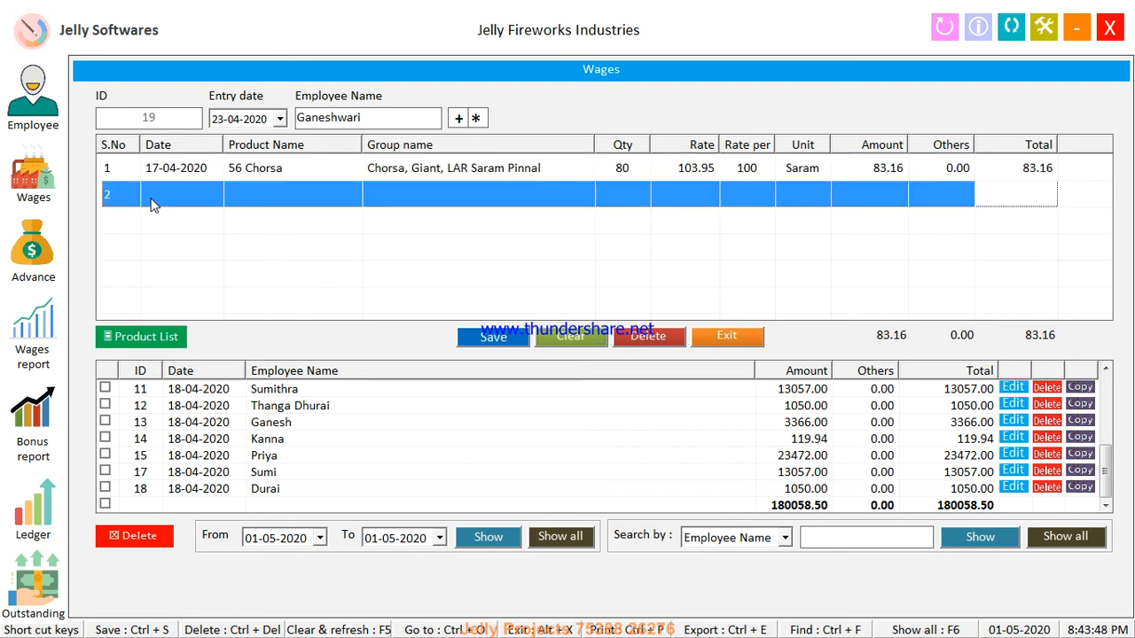
left_click(152, 202)
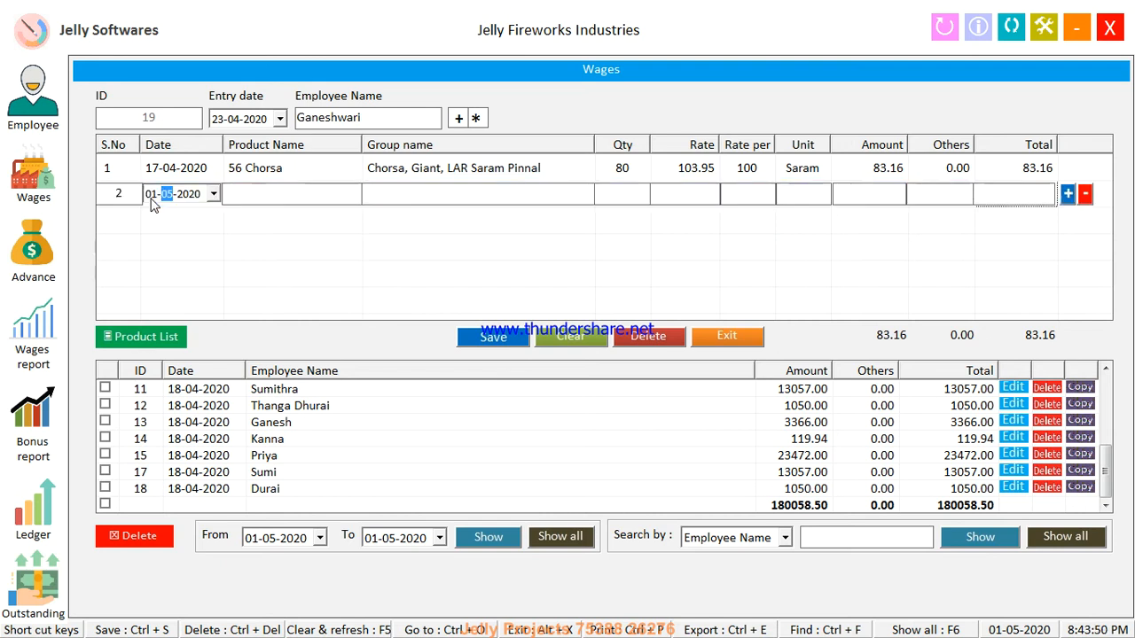
left_click(151, 202)
type("18")
left_click(248, 188)
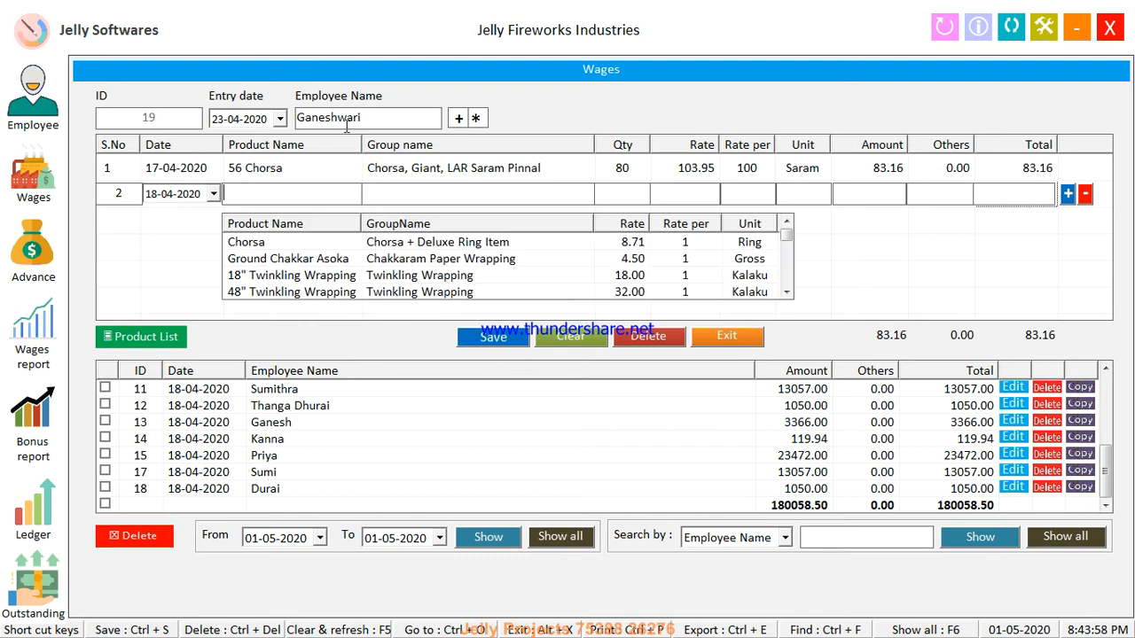
type("cho")
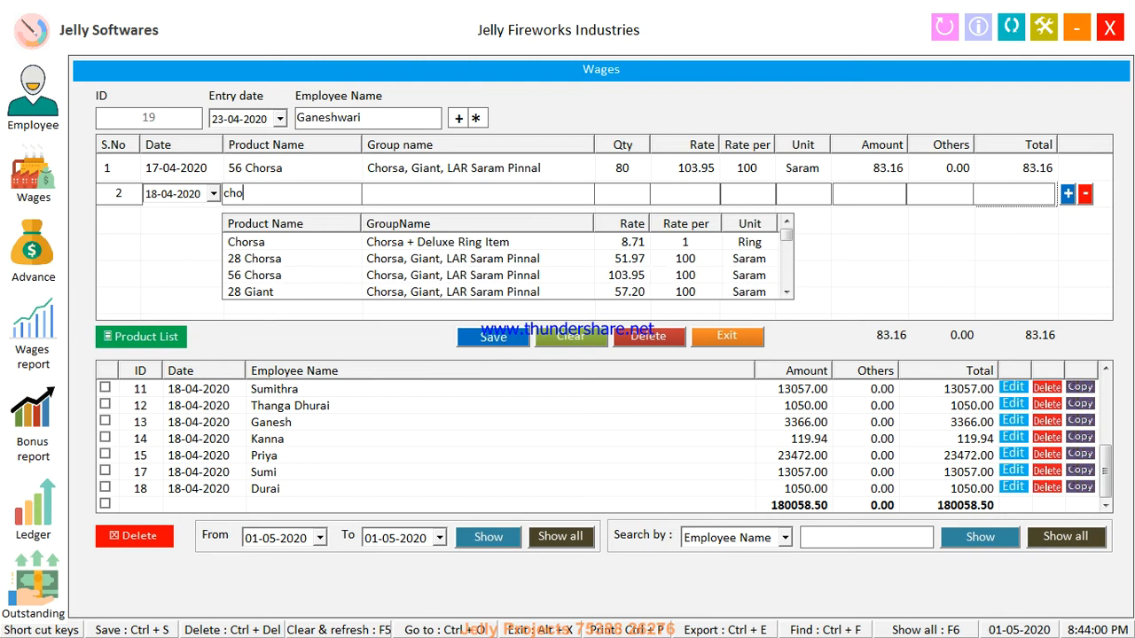
key("Down")
key("Down")
key("Up")
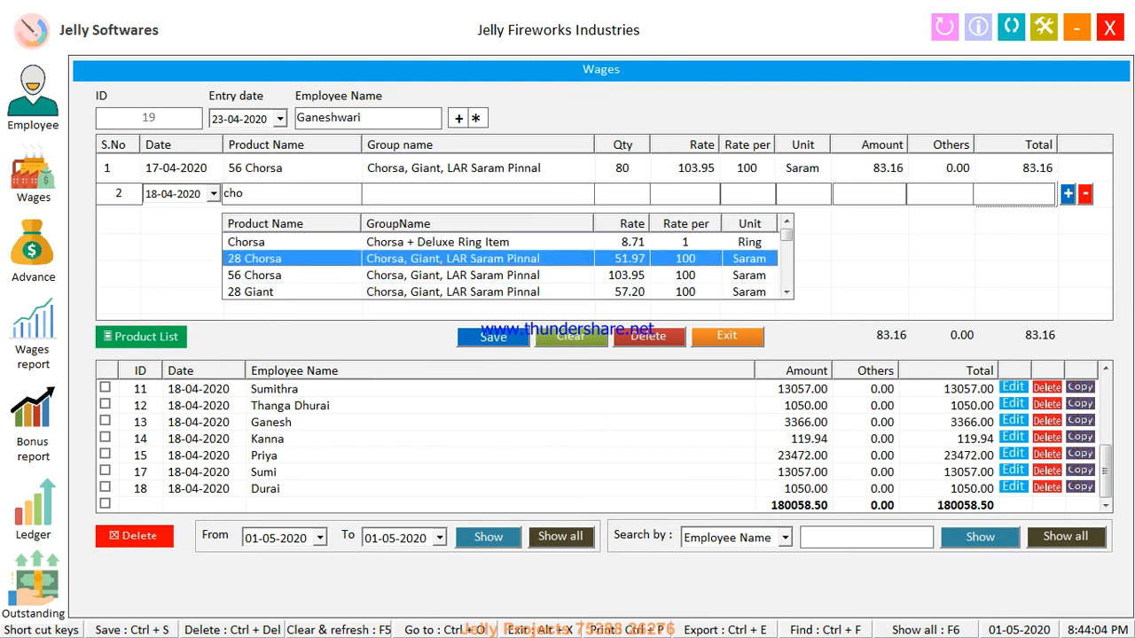
key("Return")
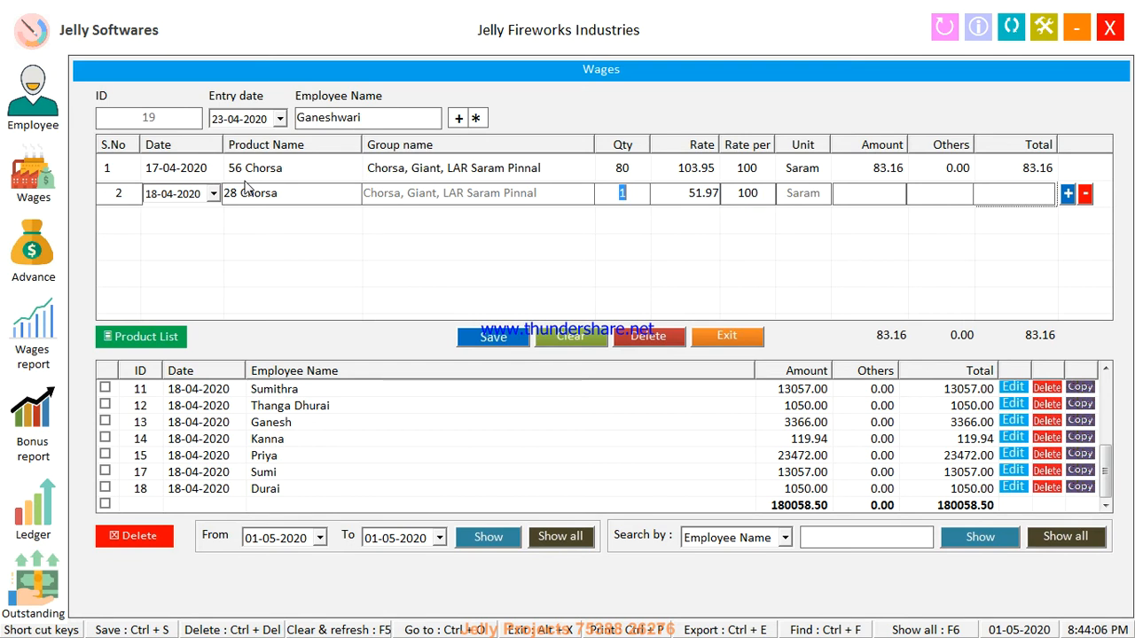
type("60")
key("Return")
key("Return")
key("Return")
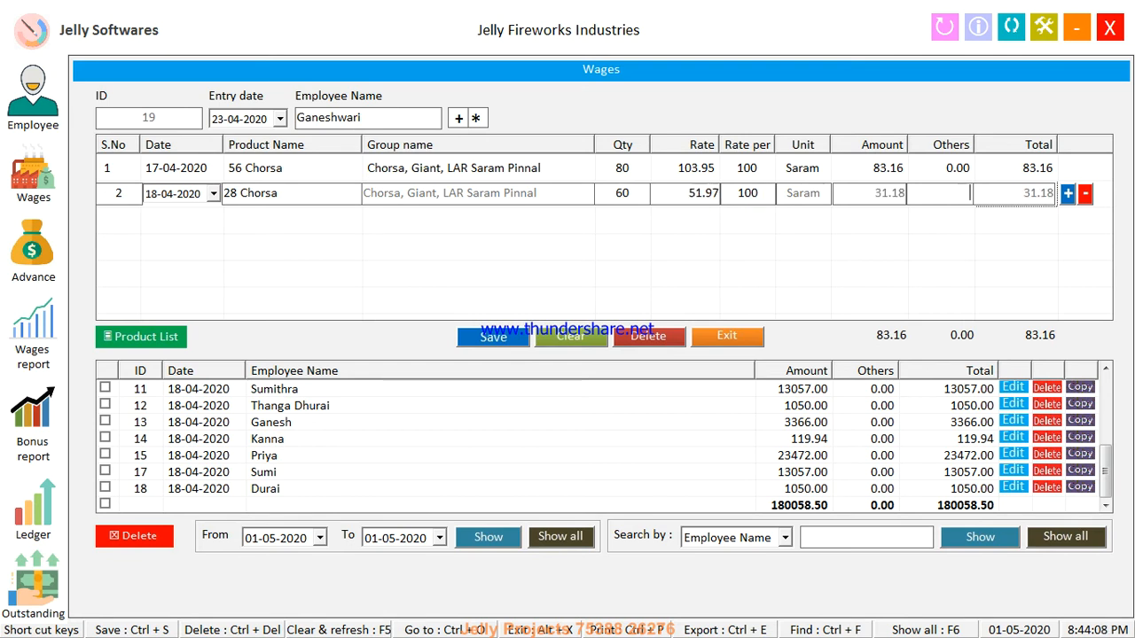
key("Return")
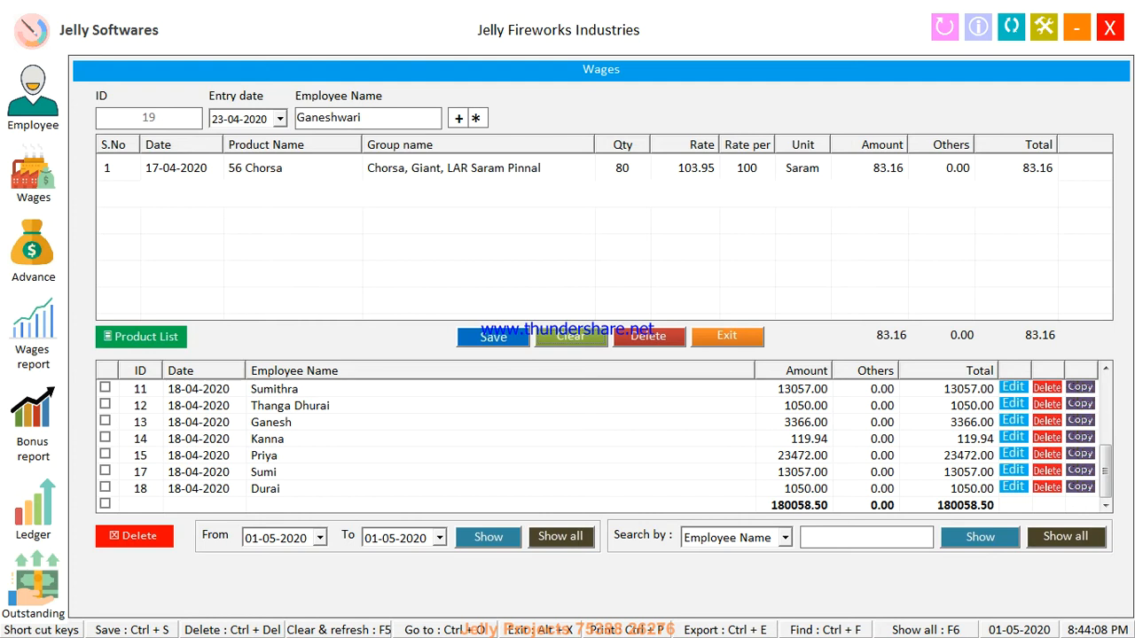
Add a 56 Chorsa line dated 18-04-2020 with quantity 20 (20.79)
left_click(870, 229)
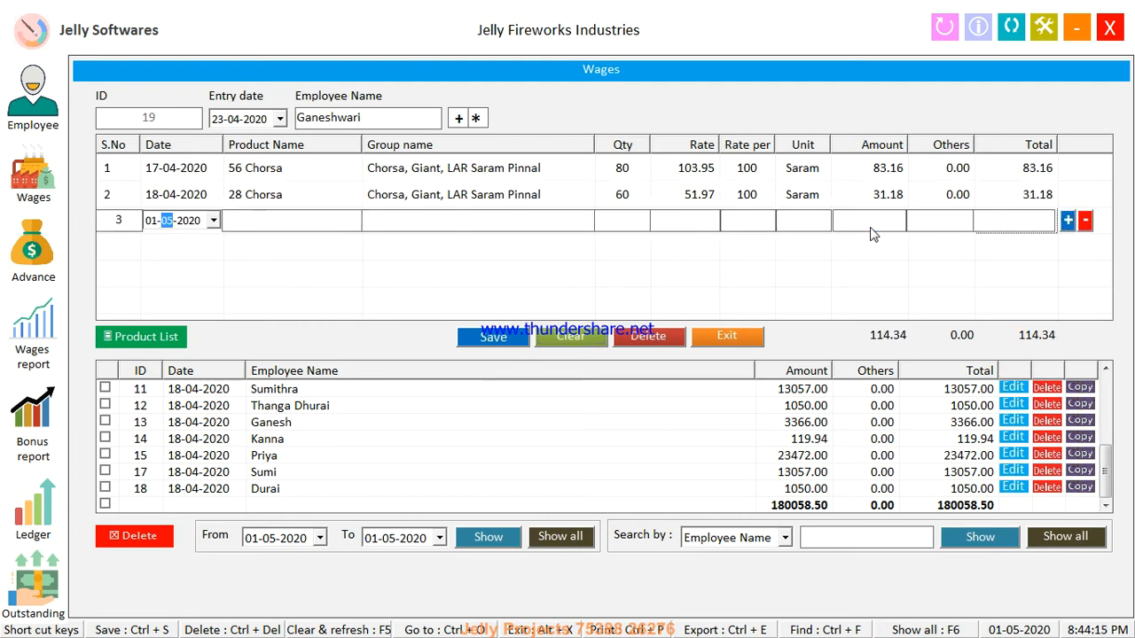
key("Left")
type("18")
type("cho")
key("Down")
key("Down")
key("Down")
key("Return")
type("20")
key("Return")
key("Return")
key("Return")
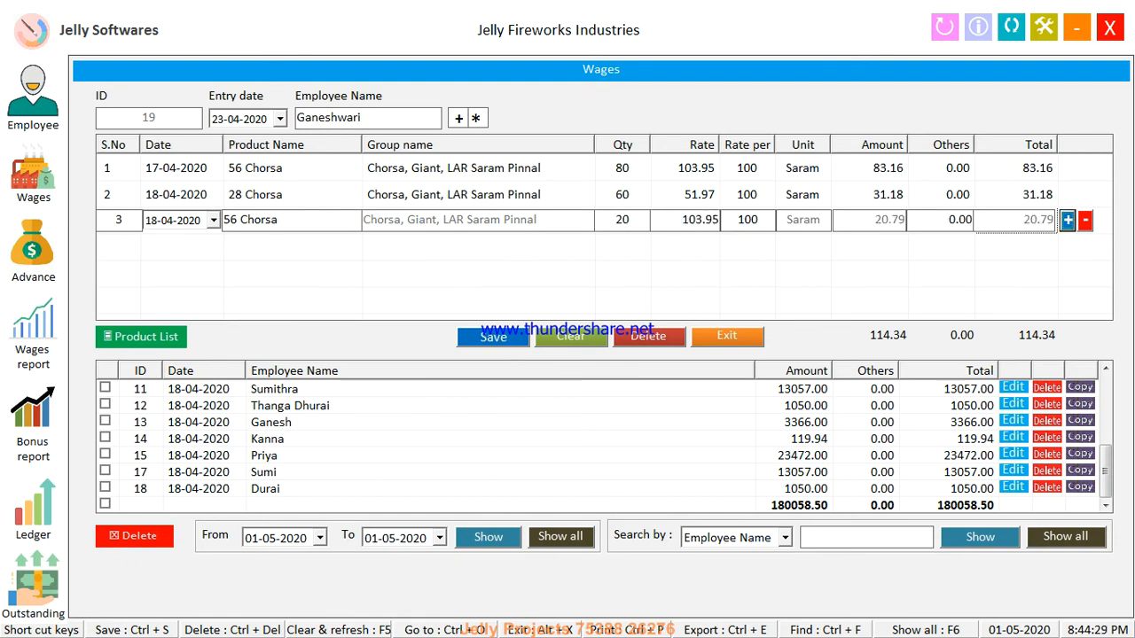
key("Return")
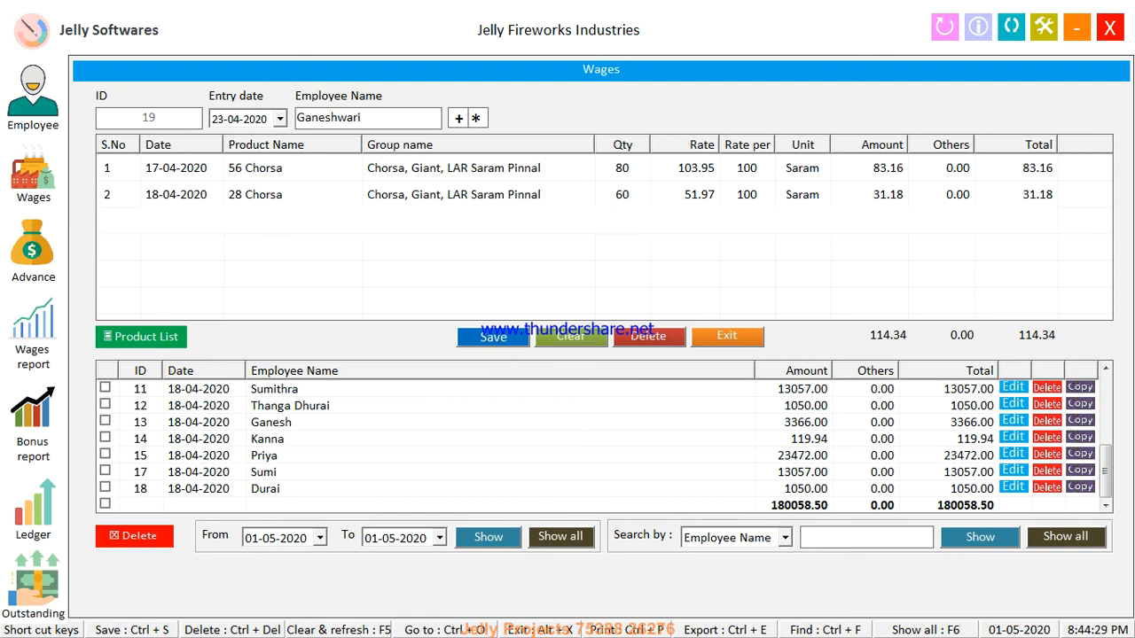
Save the 135.13 wage entry as entry 19, reload it to verify, then clear the form
left_click(479, 342)
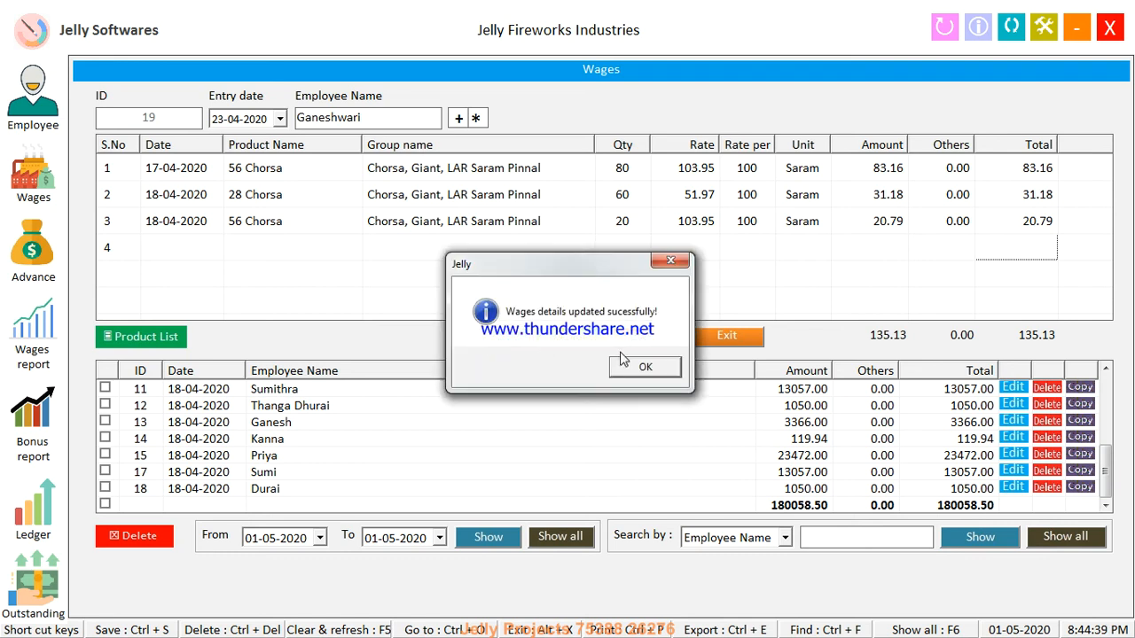
left_click(642, 367)
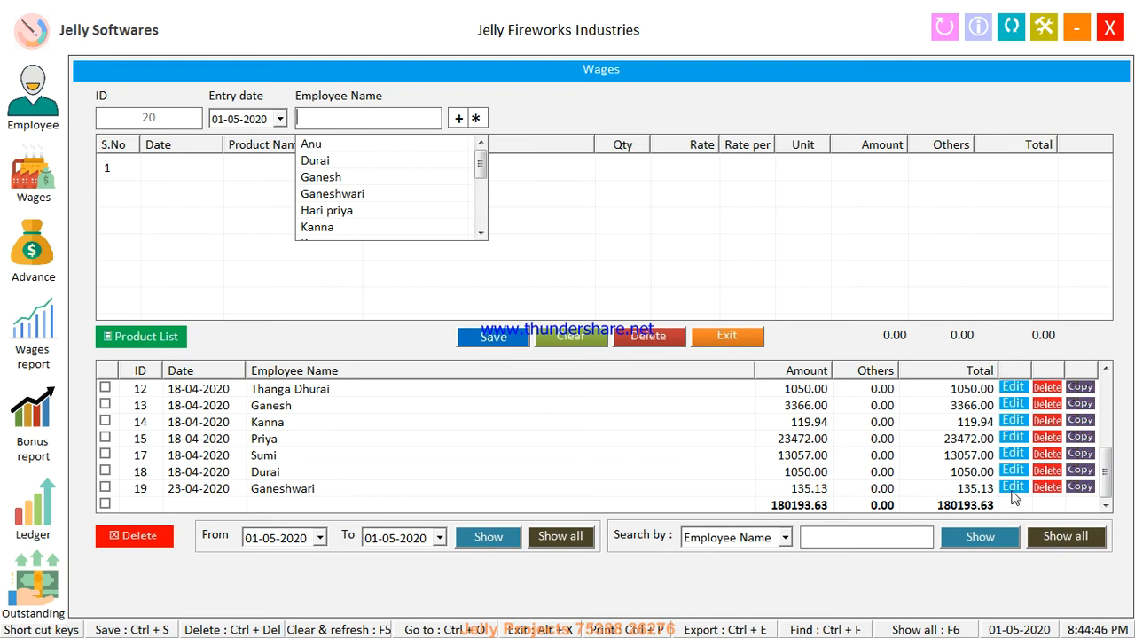
left_click(1012, 488)
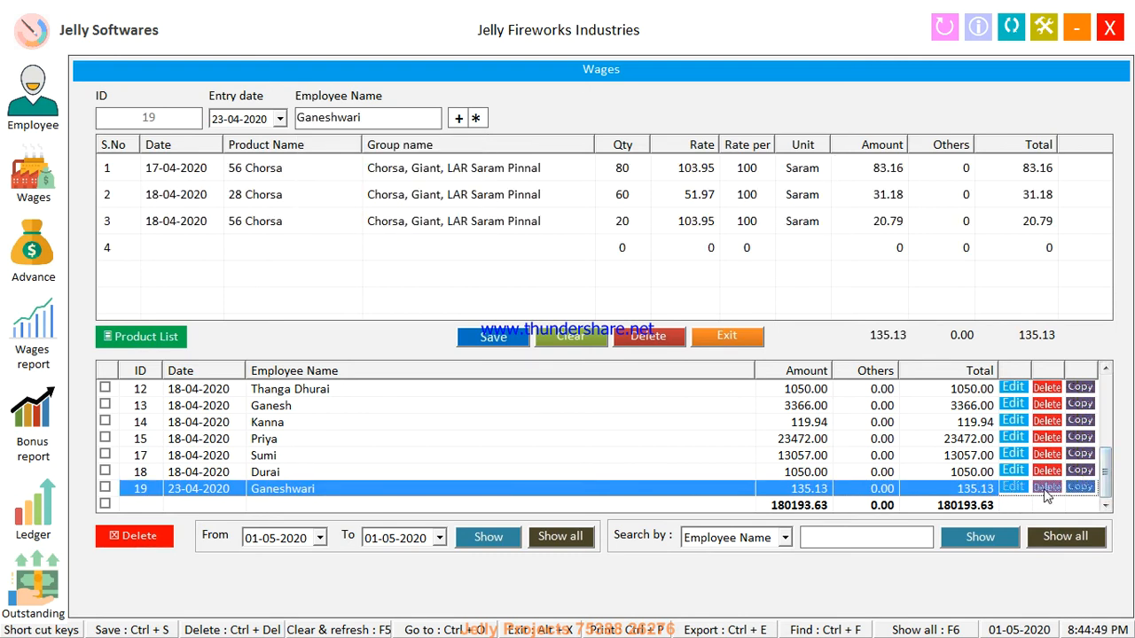
left_click(576, 335)
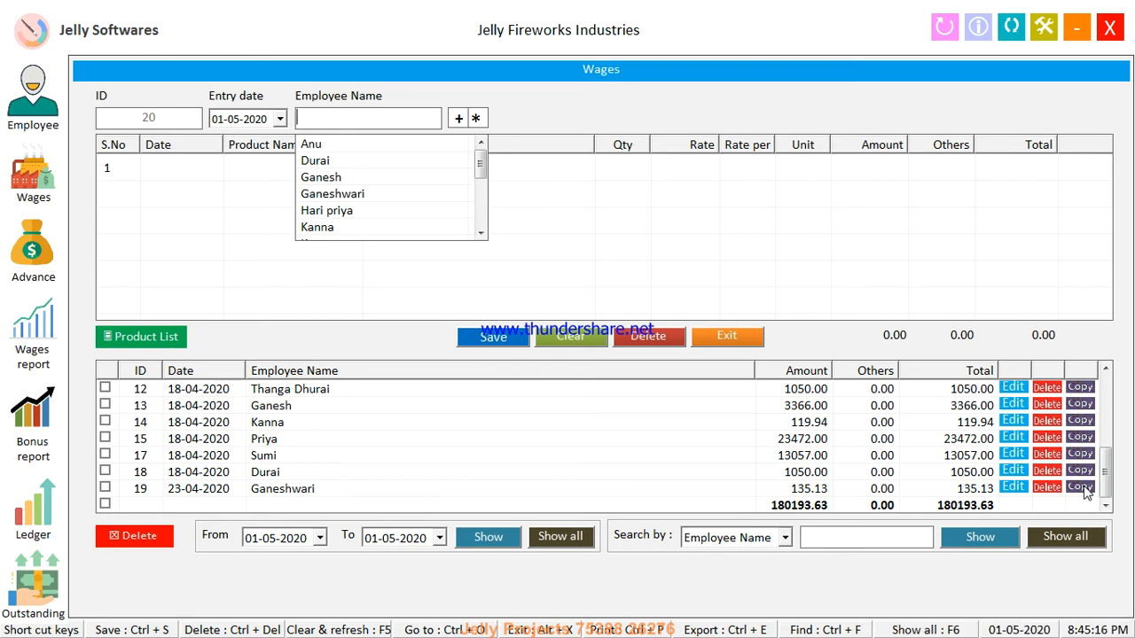
Copy entry 19's lines to another employee and save it as wage entry 20
left_click(1087, 492)
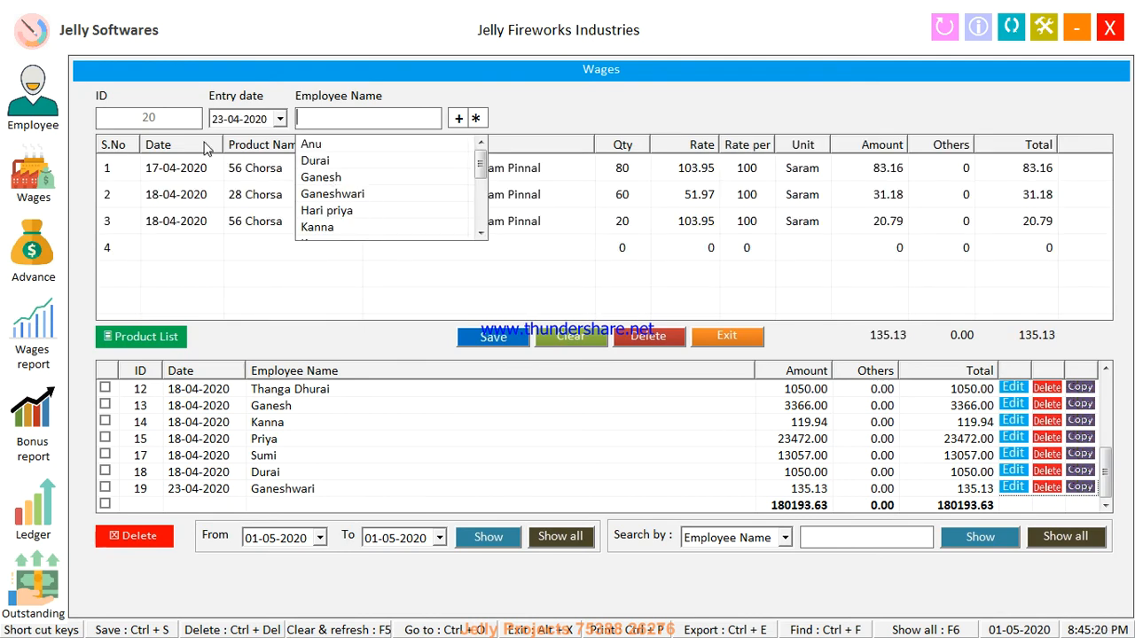
key("Down")
key("Down")
key("Down")
key("Down")
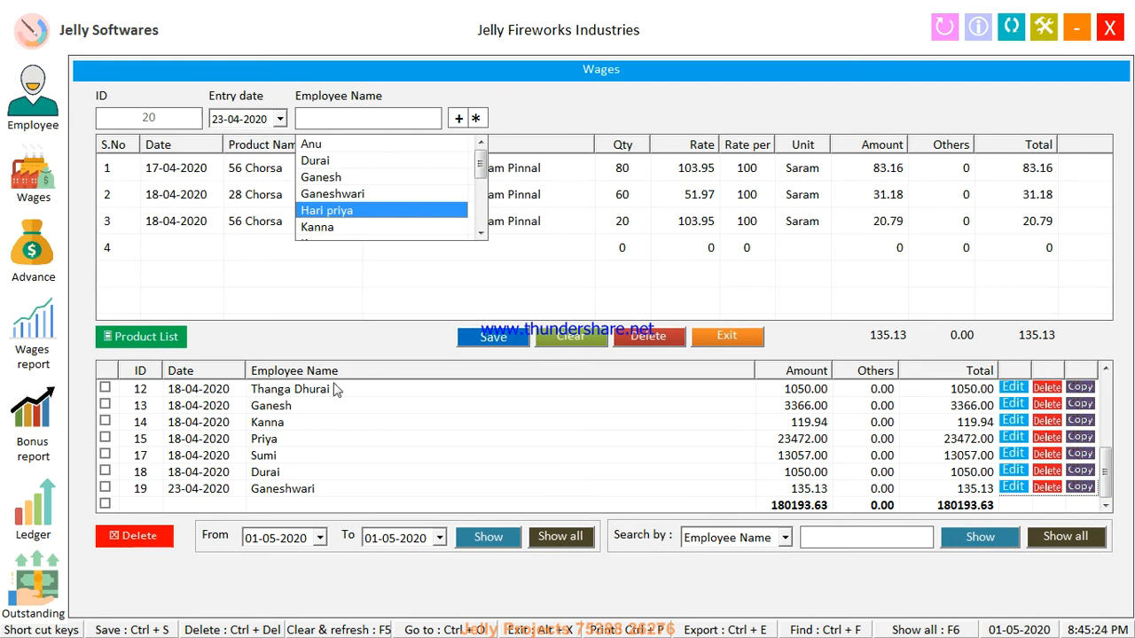
key("Return")
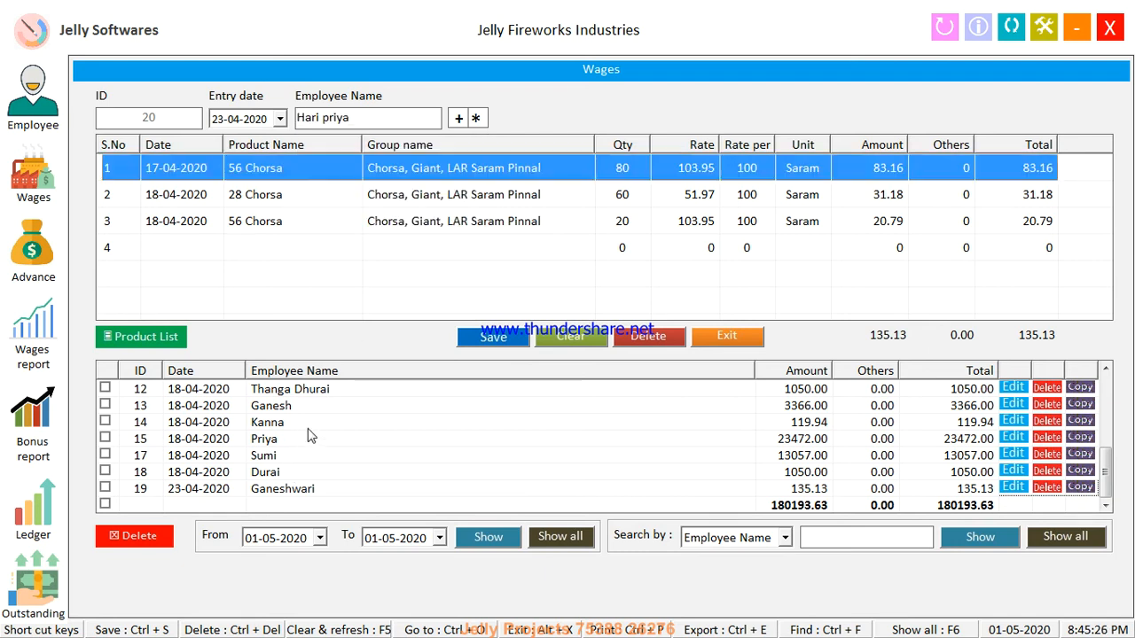
left_click(501, 338)
key("Return")
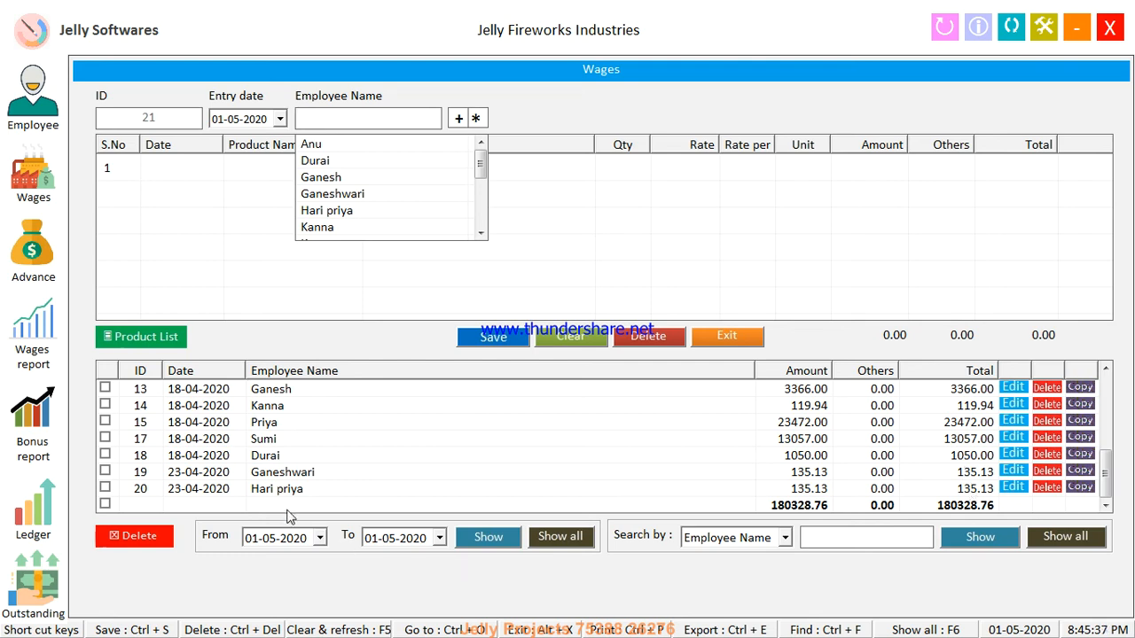
Tick wage entries 15, 17 and 18 in the wages list
left_click(104, 422)
left_click(105, 439)
left_click(105, 455)
Try a date filter on the wages list, then show all entries again
left_click(252, 542)
left_click(369, 542)
left_click(475, 541)
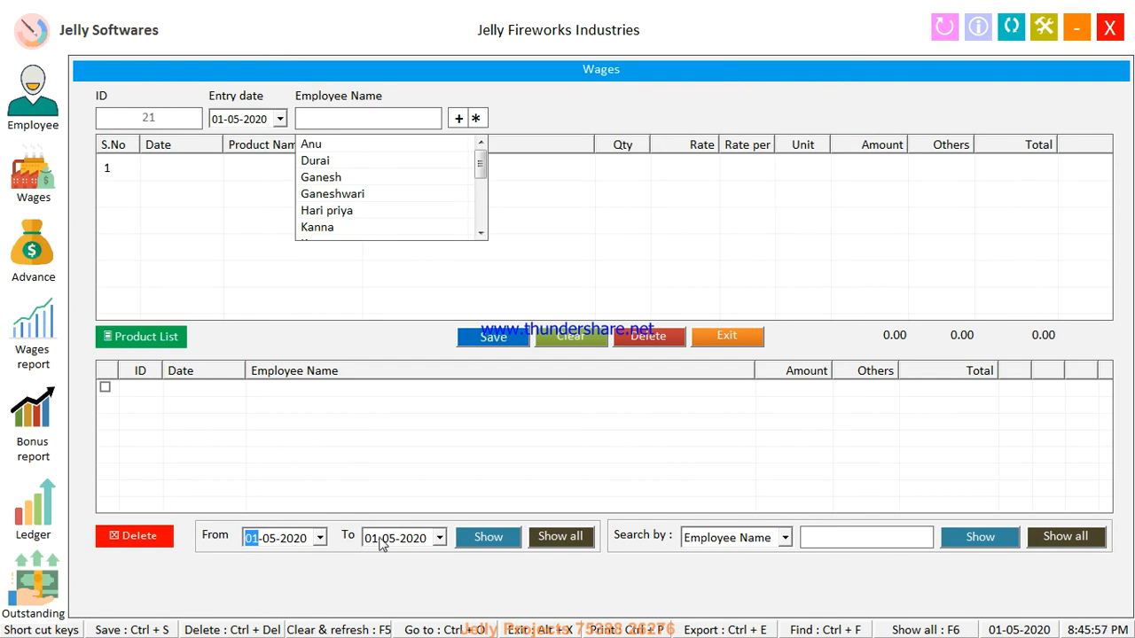
left_click(565, 539)
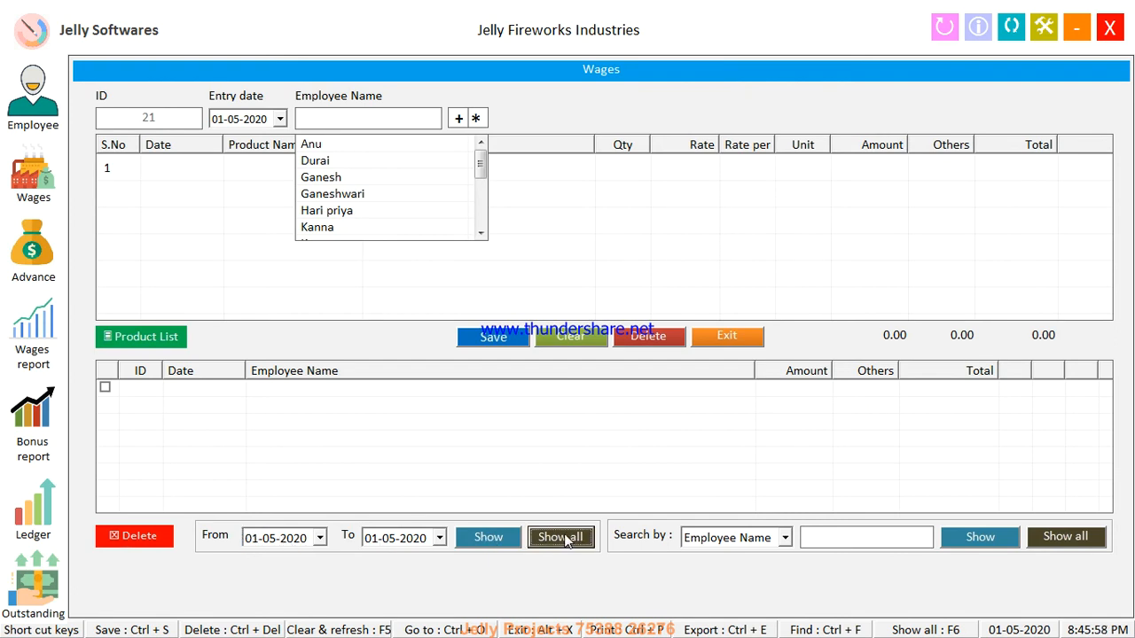
Filter the wages list to From and To 23-04-2020, then close the wages form
type("2304")
key("Tab")
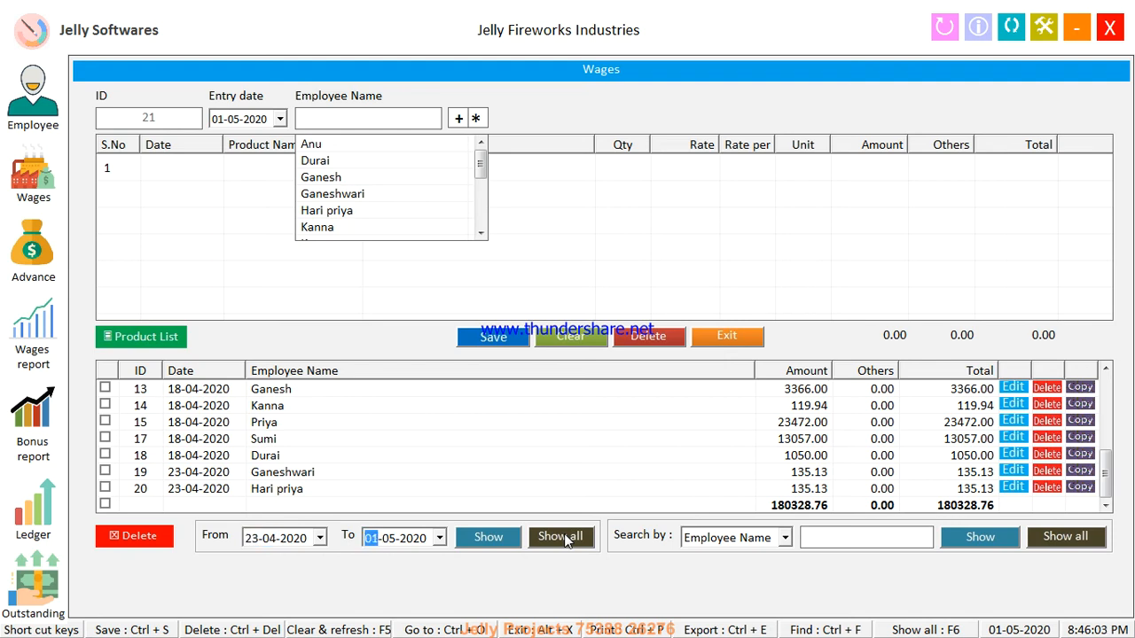
type("24")
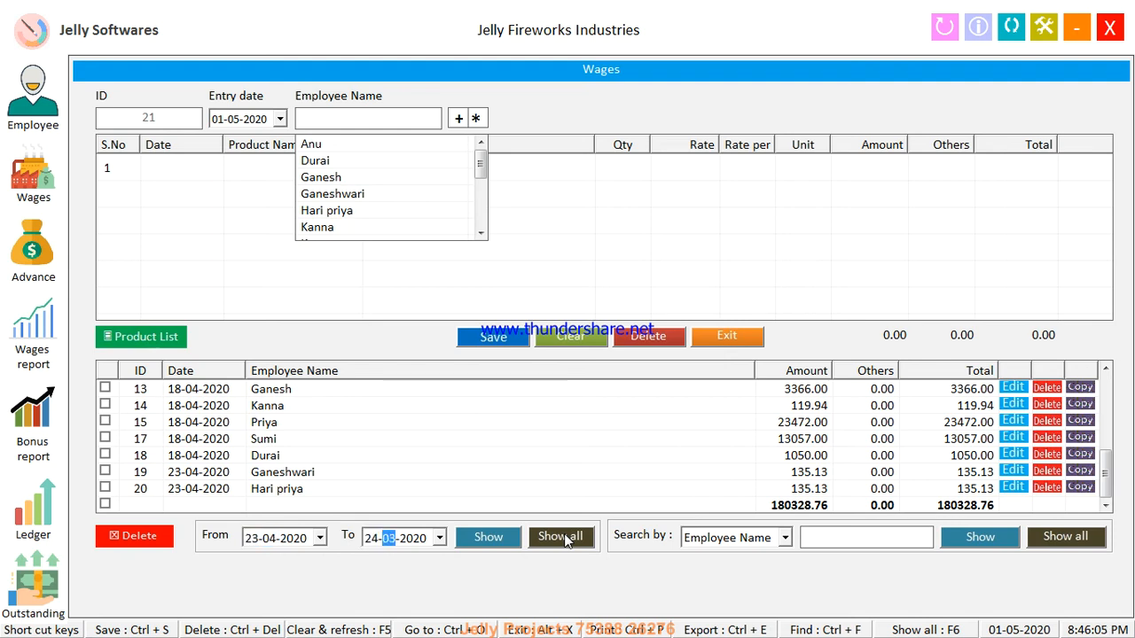
key("Left")
key("Down")
key("Right")
key("Tab")
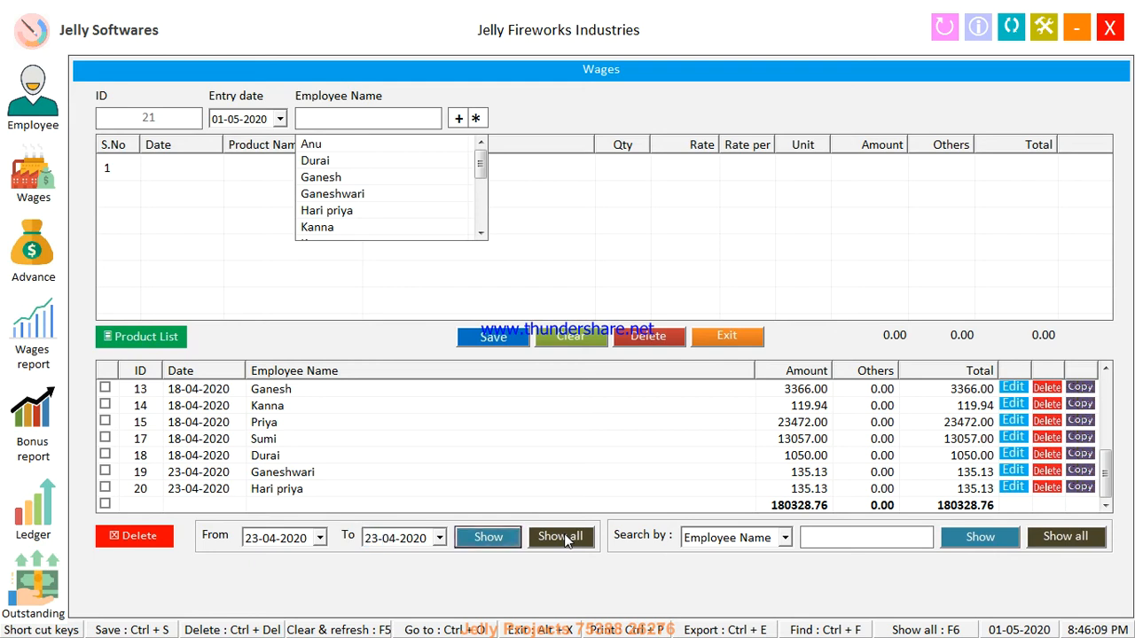
key("Return")
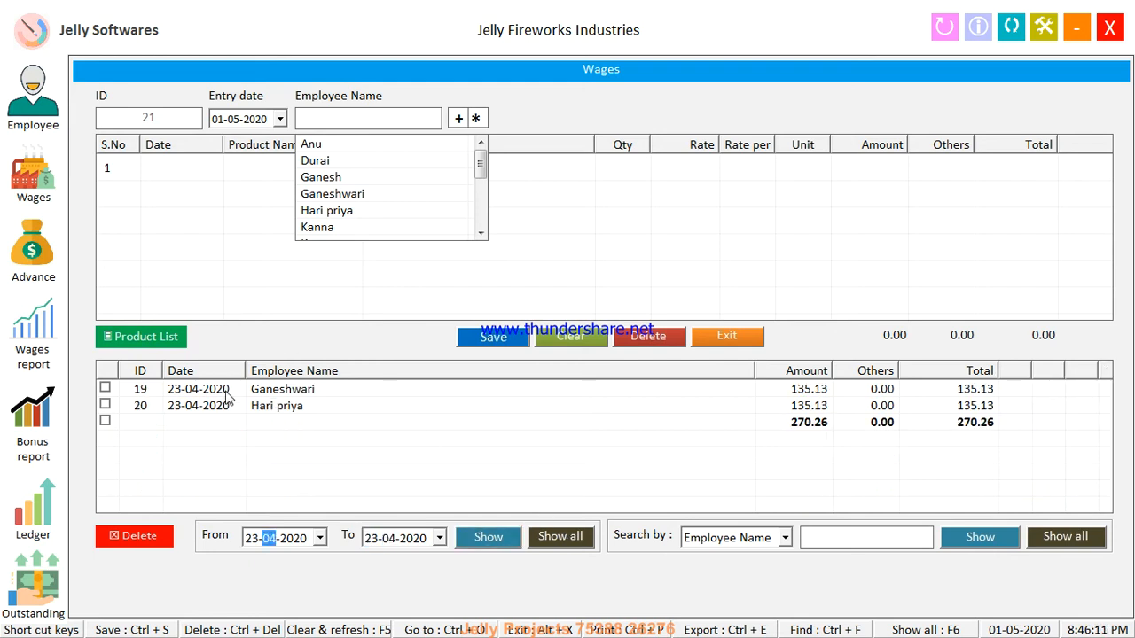
left_click(711, 335)
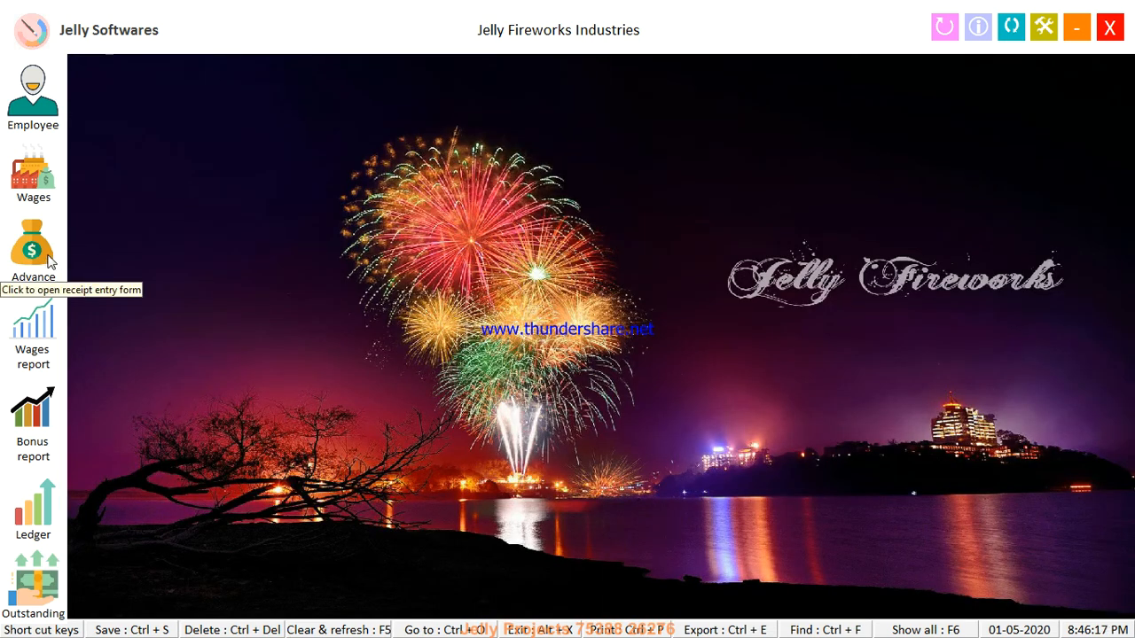
Open the wages report and run it with a To date of 23-04-2020
left_click(50, 331)
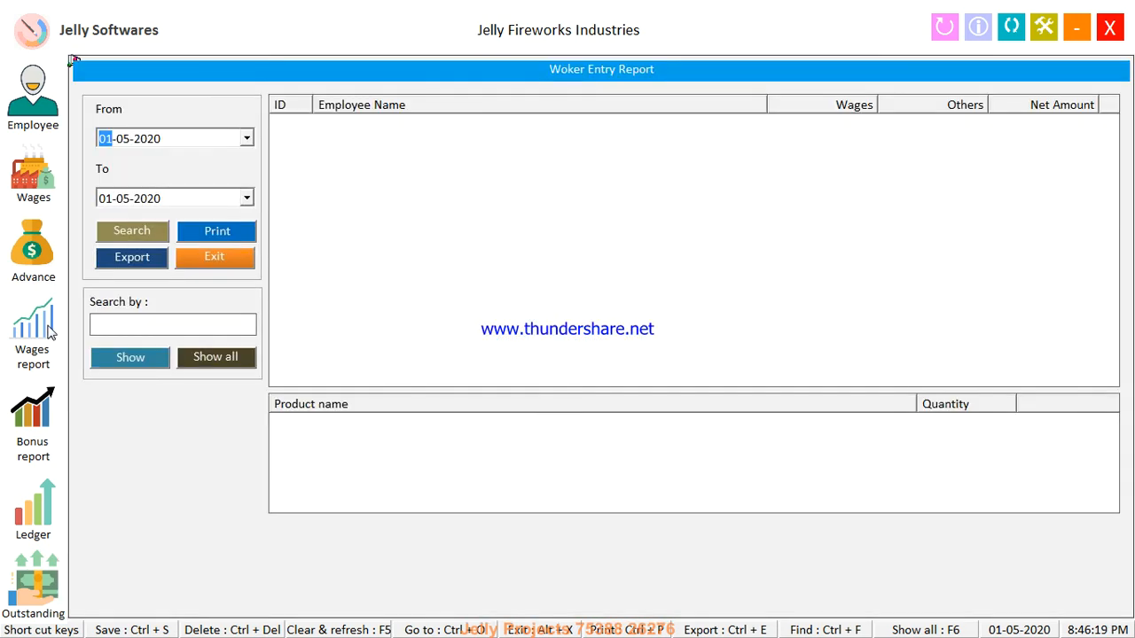
key("Right")
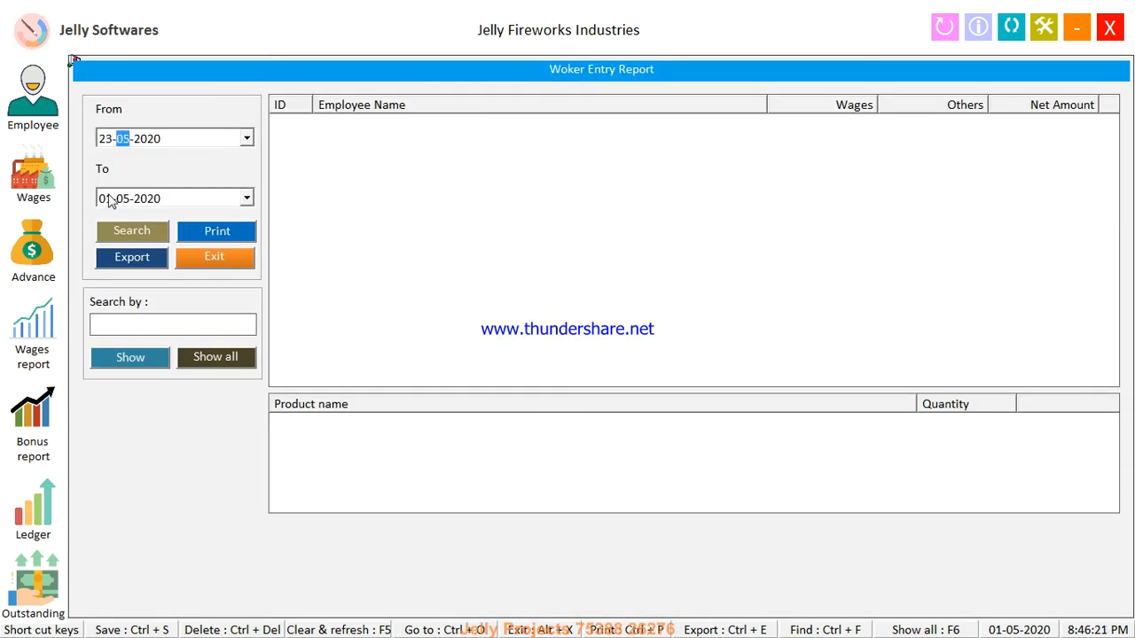
left_click(110, 200)
type("23")
key("Down")
key("Return")
key("Return")
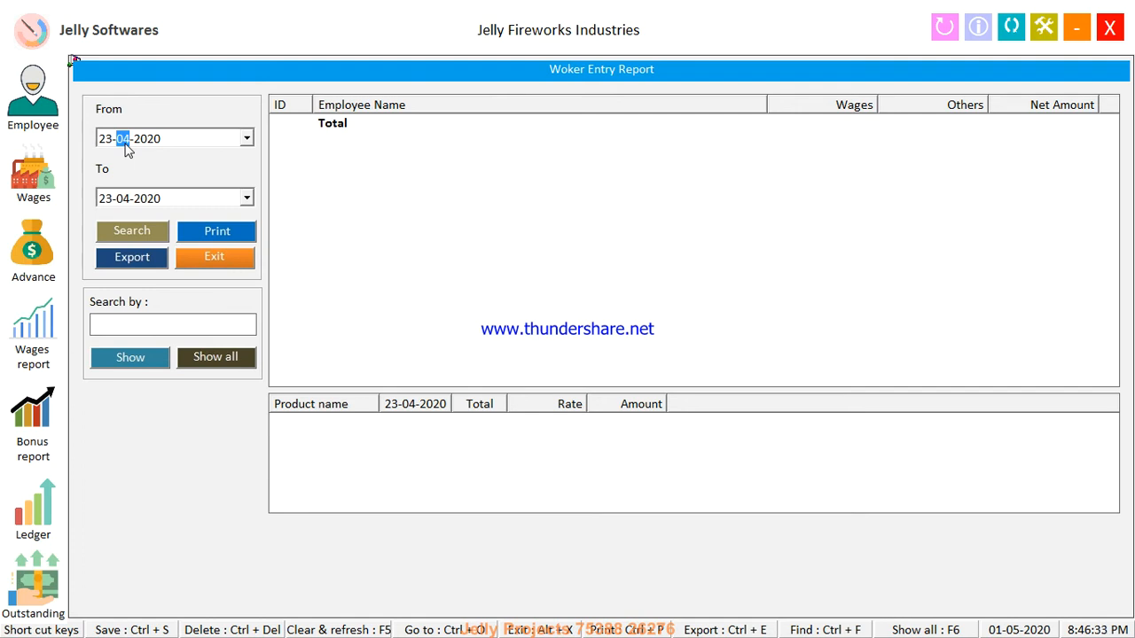
Rerun the report from 17-04-2020 to 23-04-2020 and show the third employee's product quantities
type("1")
left_click(110, 142)
type("17")
key("Tab")
key("Left")
key("Tab")
key("Return")
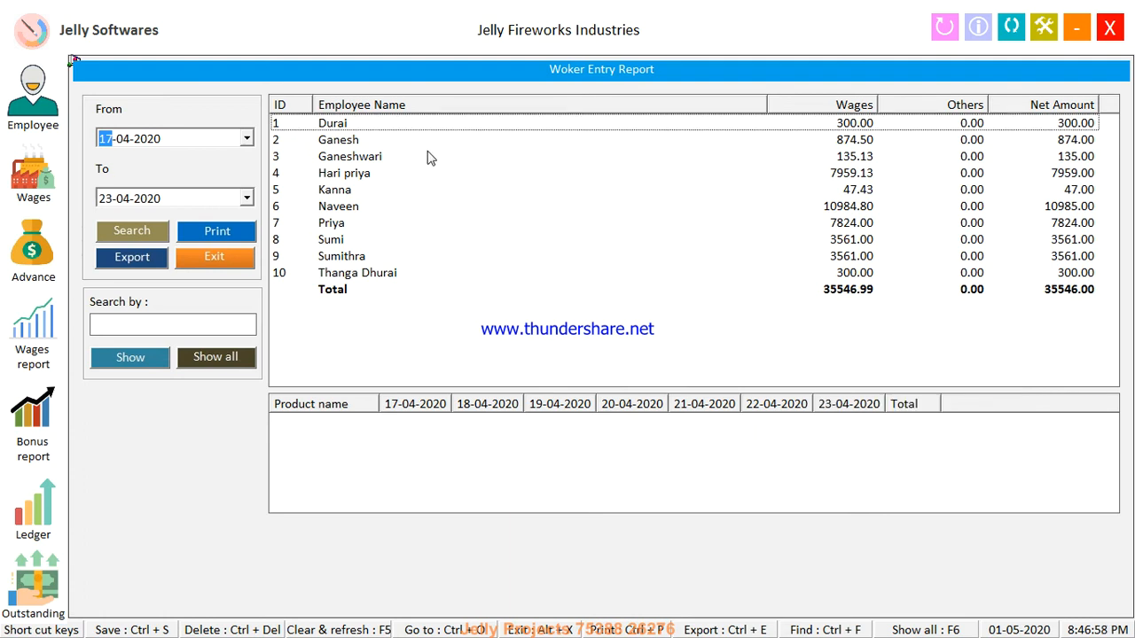
left_click(377, 160)
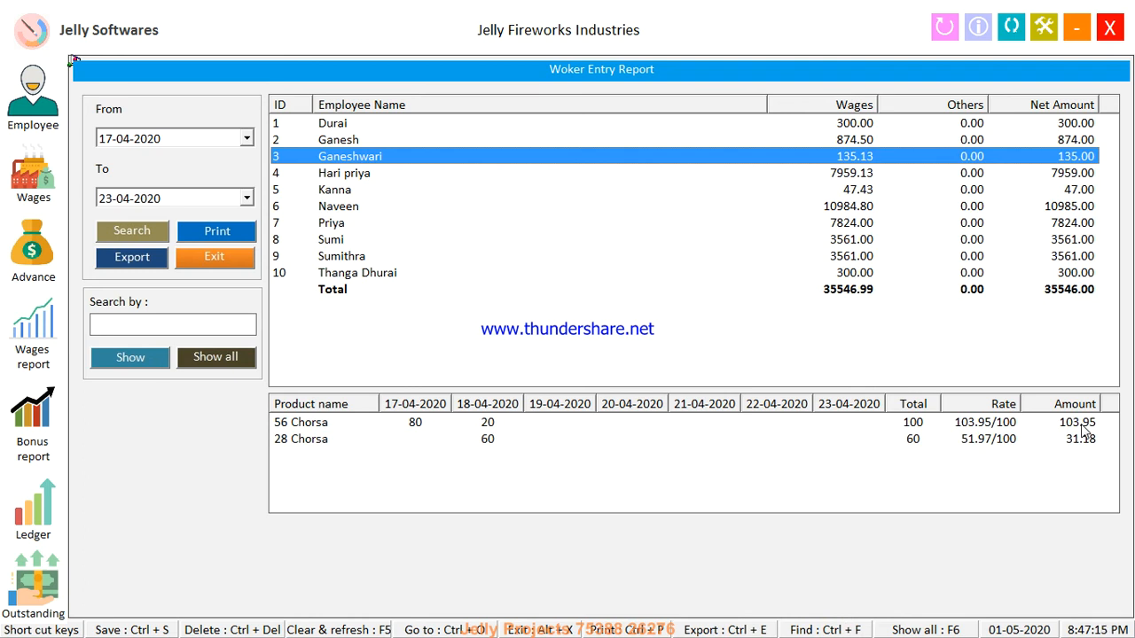
Print the summary wages report to the Foxit Reader PDF printer
left_click(248, 232)
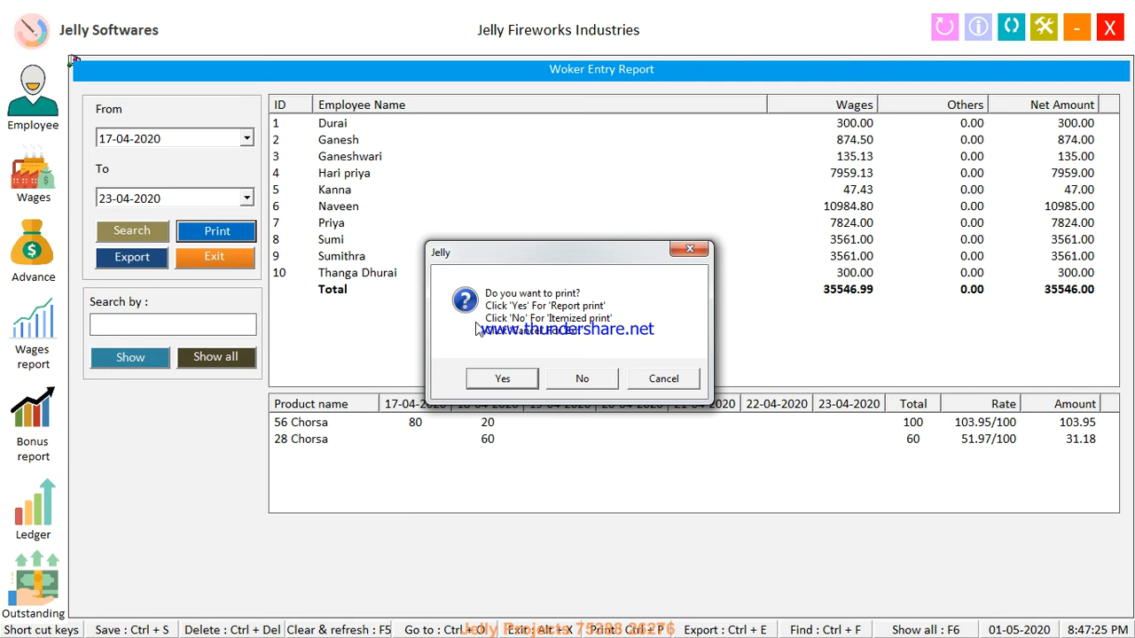
left_click(501, 378)
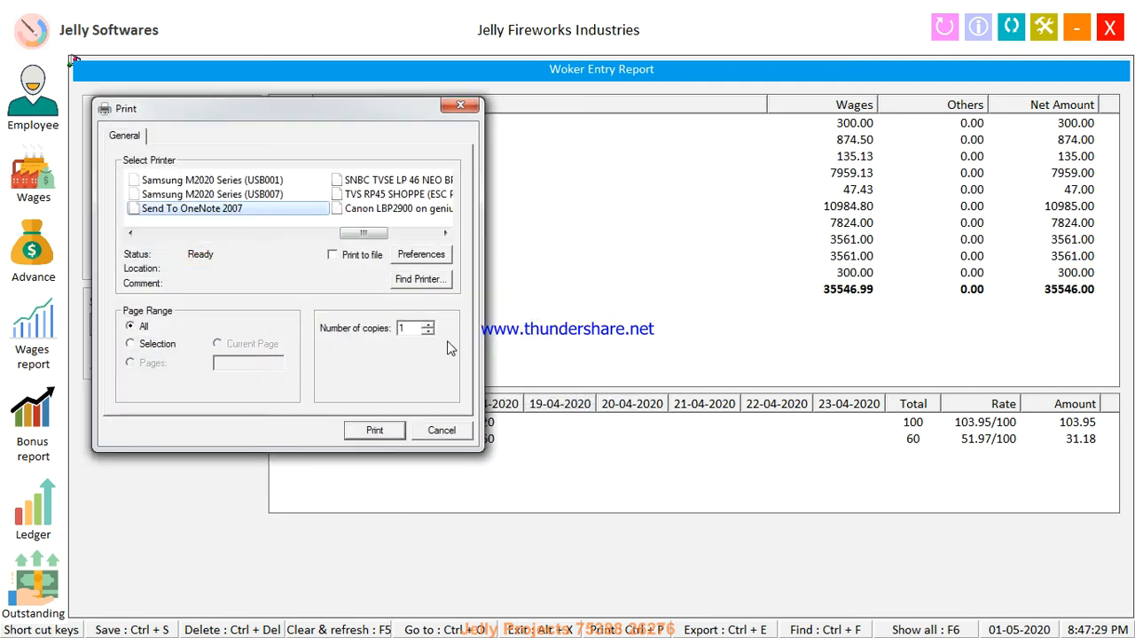
key("Left")
key("Left")
key("Left")
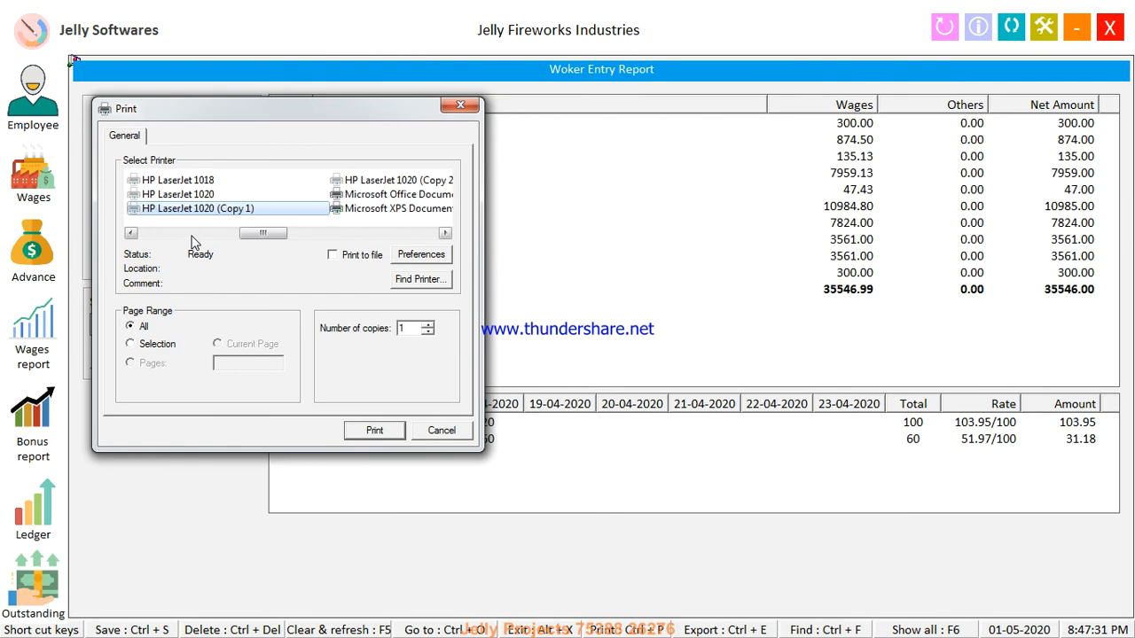
key("Return")
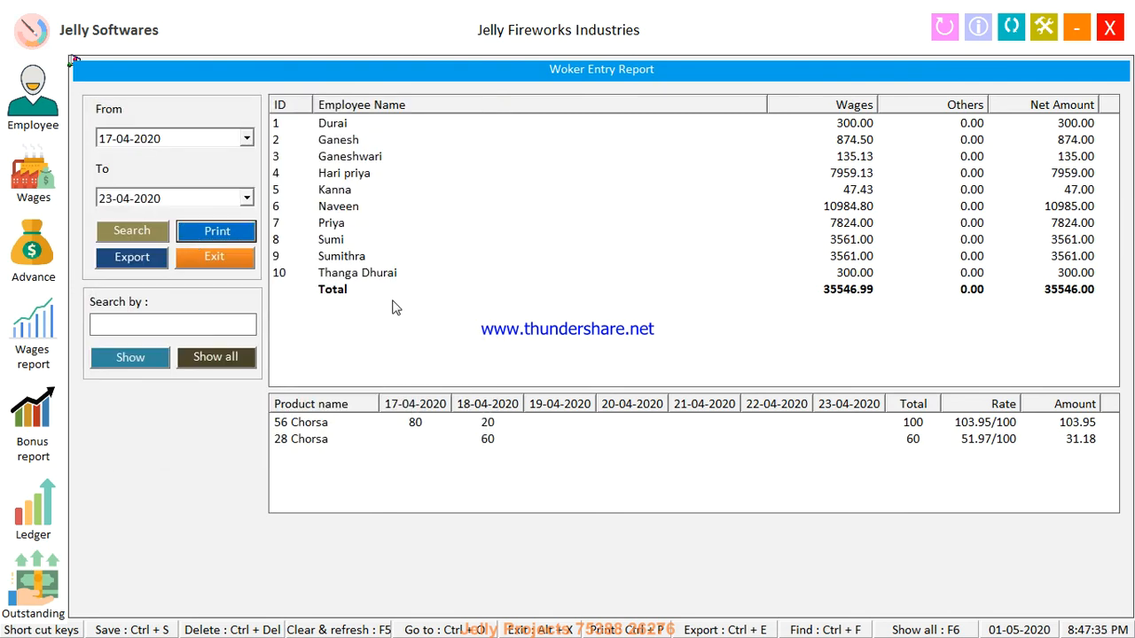
Save the PDF as 1 on the Desktop, allow K7 network access, and bring 1.pdf forward
scroll(203, 169, "down", 2)
scroll(206, 166, "up", 2)
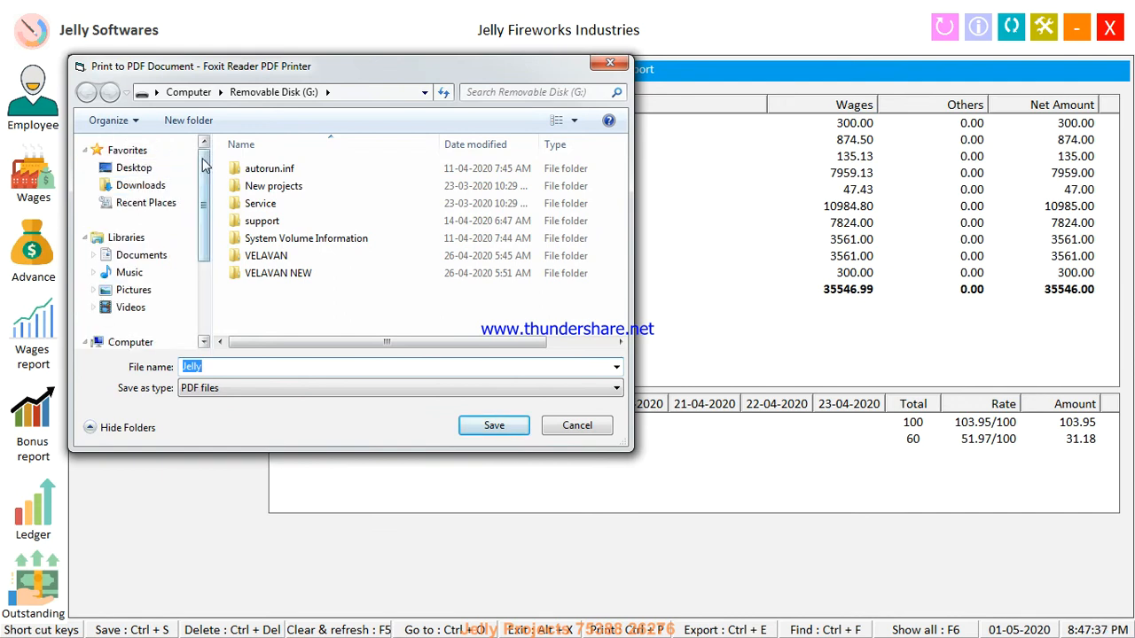
left_click(135, 167)
double_click(249, 369)
type("1")
key("Return")
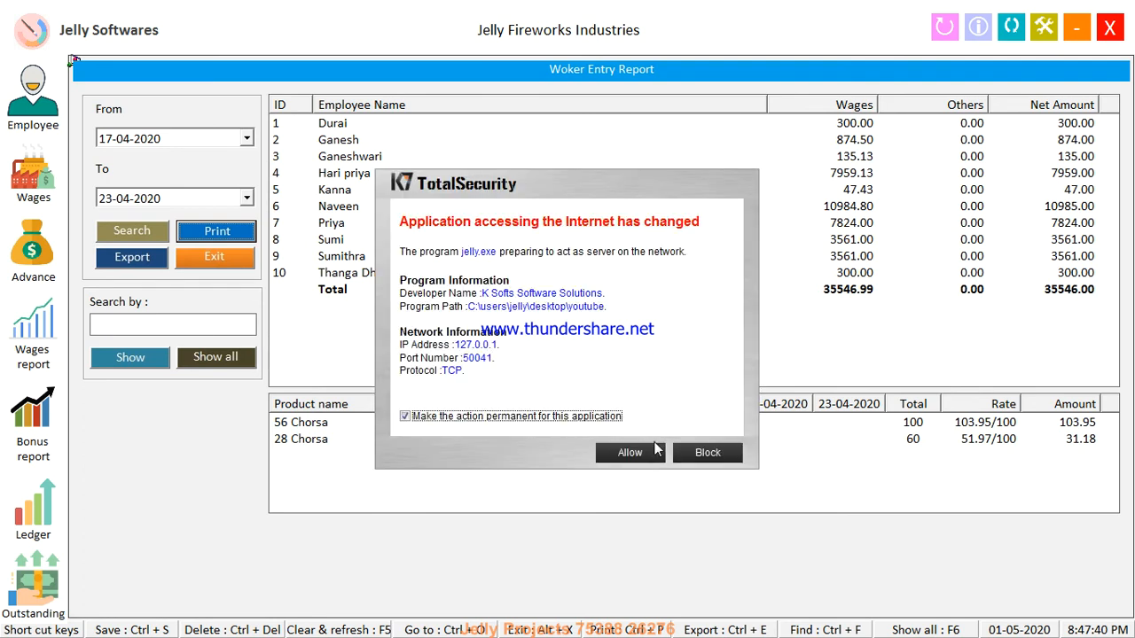
left_click(630, 453)
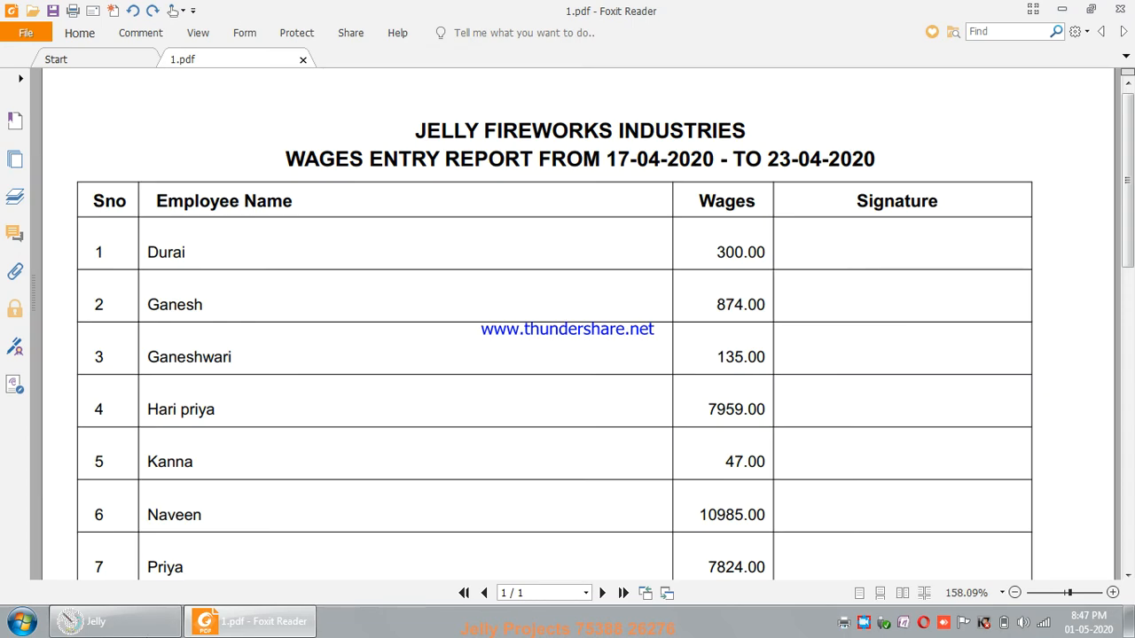
left_click(116, 621)
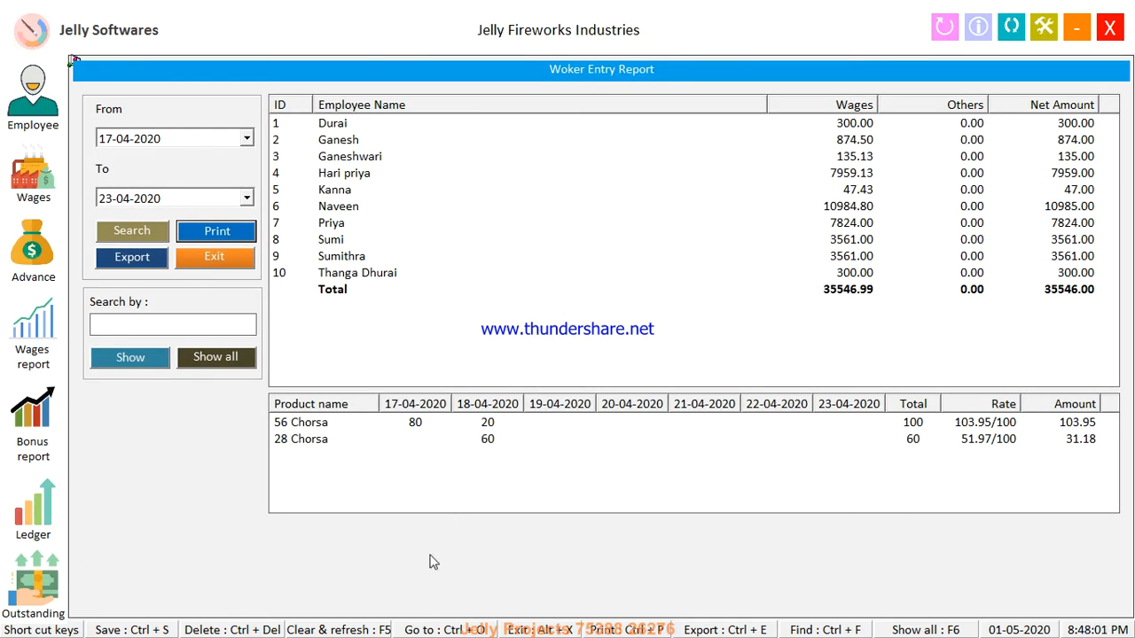
key("alt+Tab")
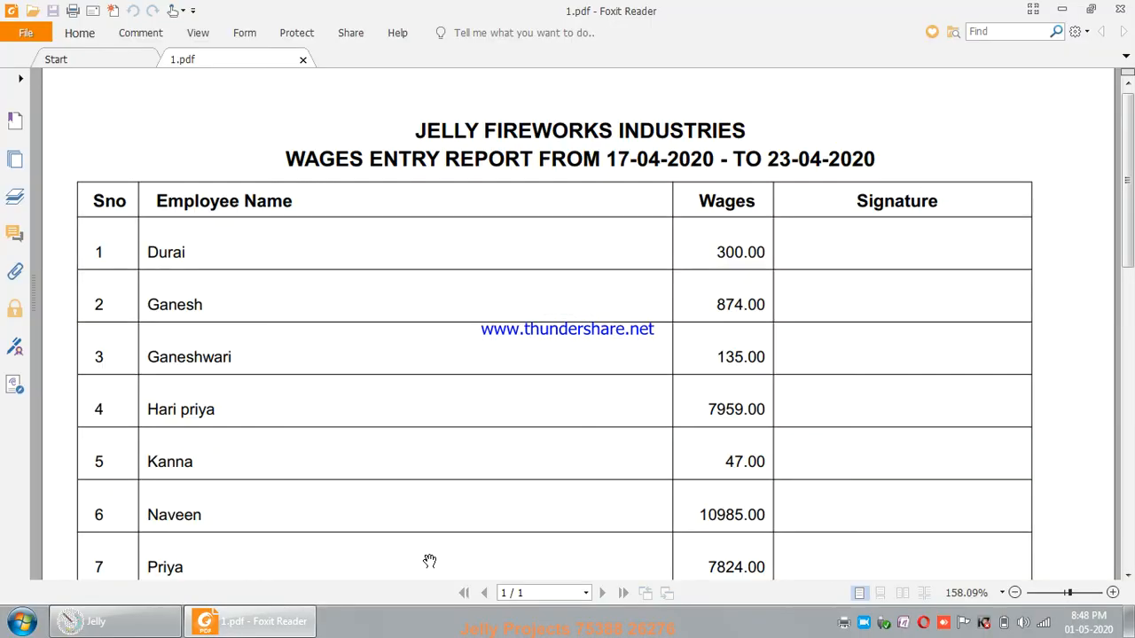
Scroll 1.pdf down to the 35546.00 Total row and back up to the title
left_click_drag(1129, 140, 1117, 312)
left_click(1128, 362)
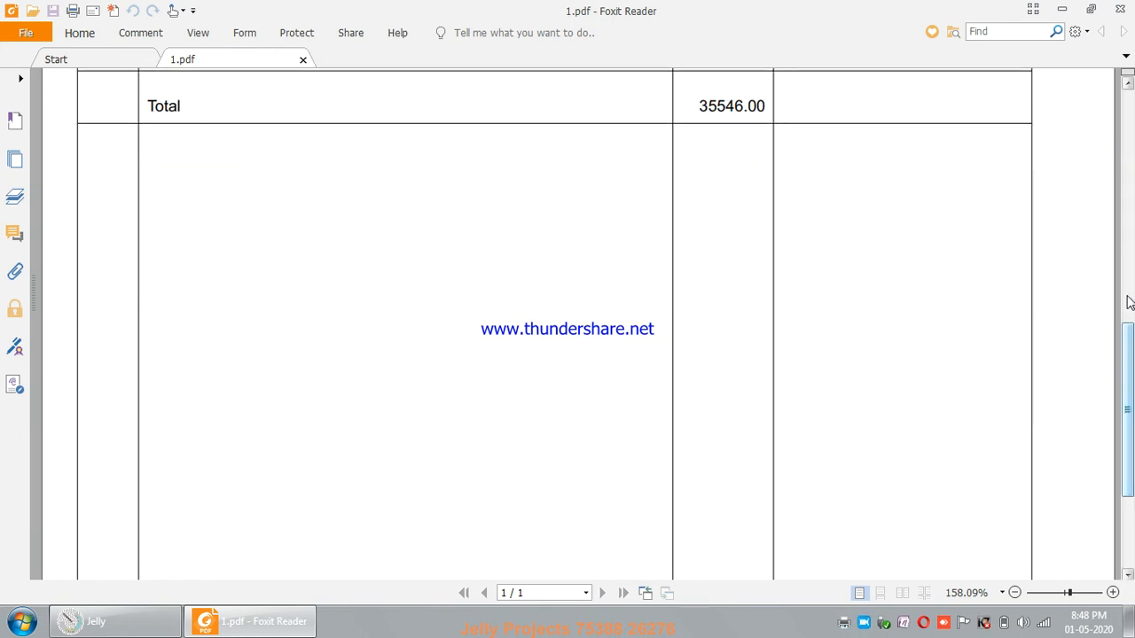
left_click(1131, 133)
left_click(1131, 131)
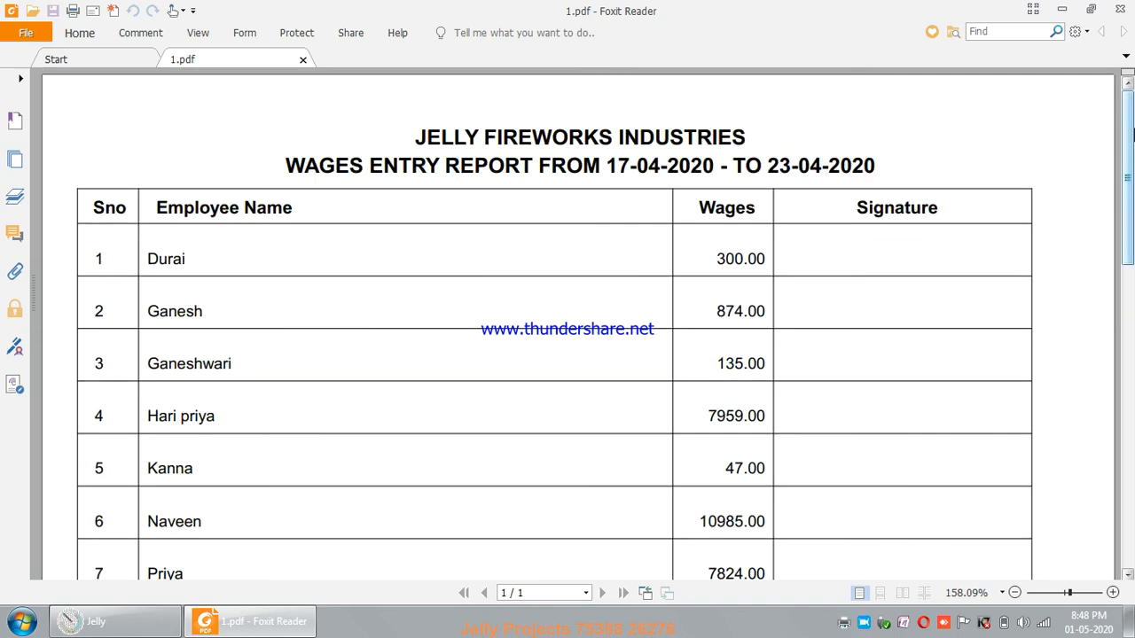
Print the worker entry report again to the PDF printer, saving it as 2
left_click(116, 622)
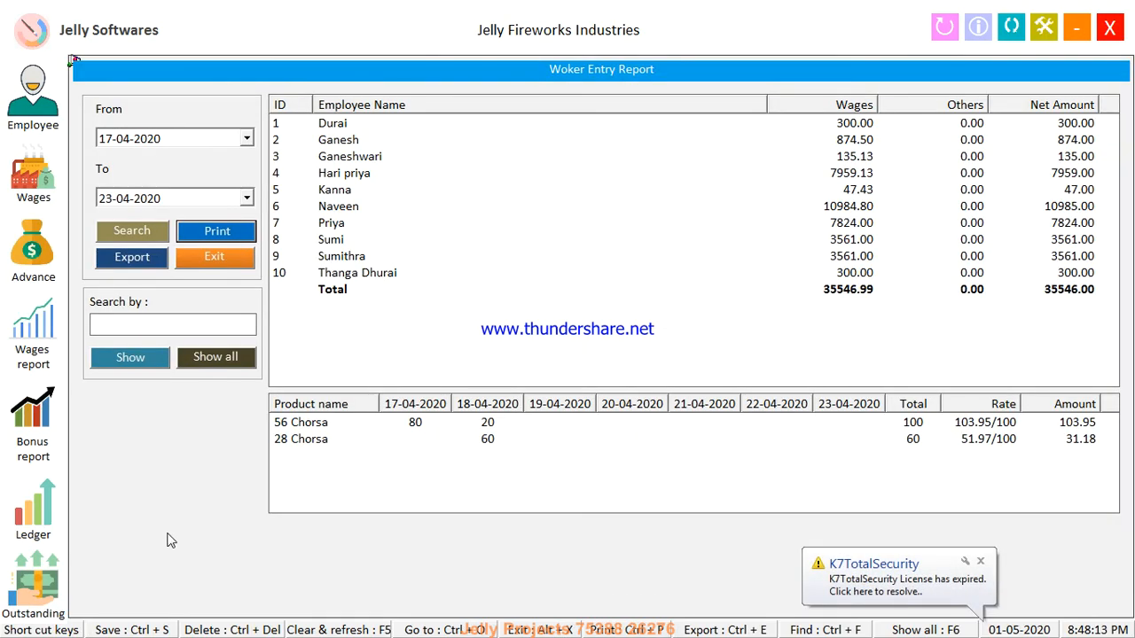
left_click(234, 241)
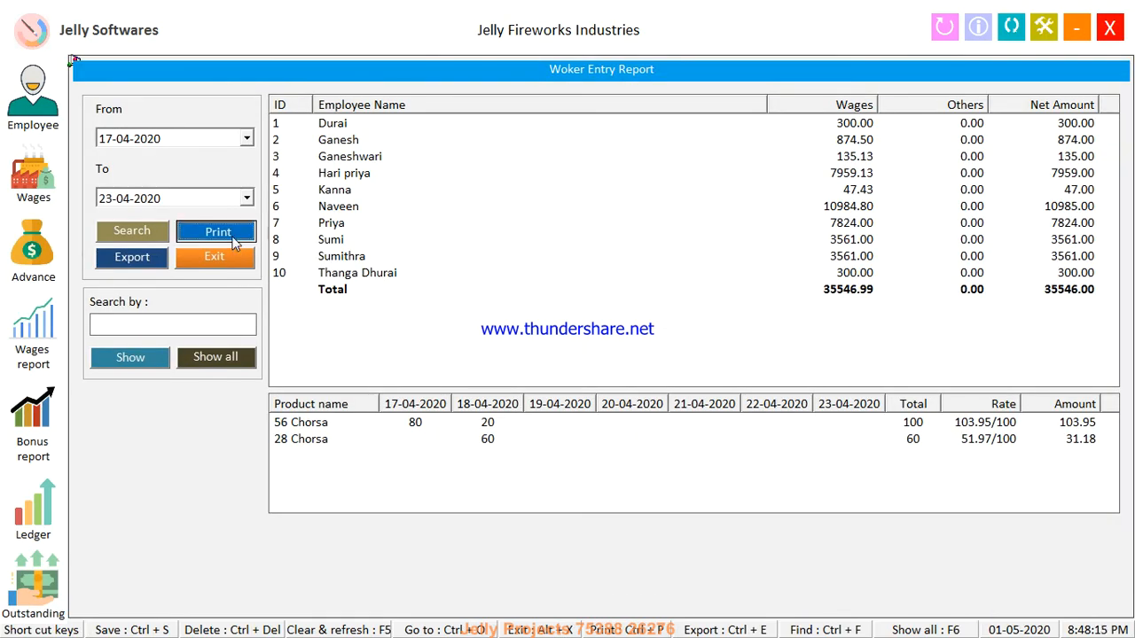
key("Return")
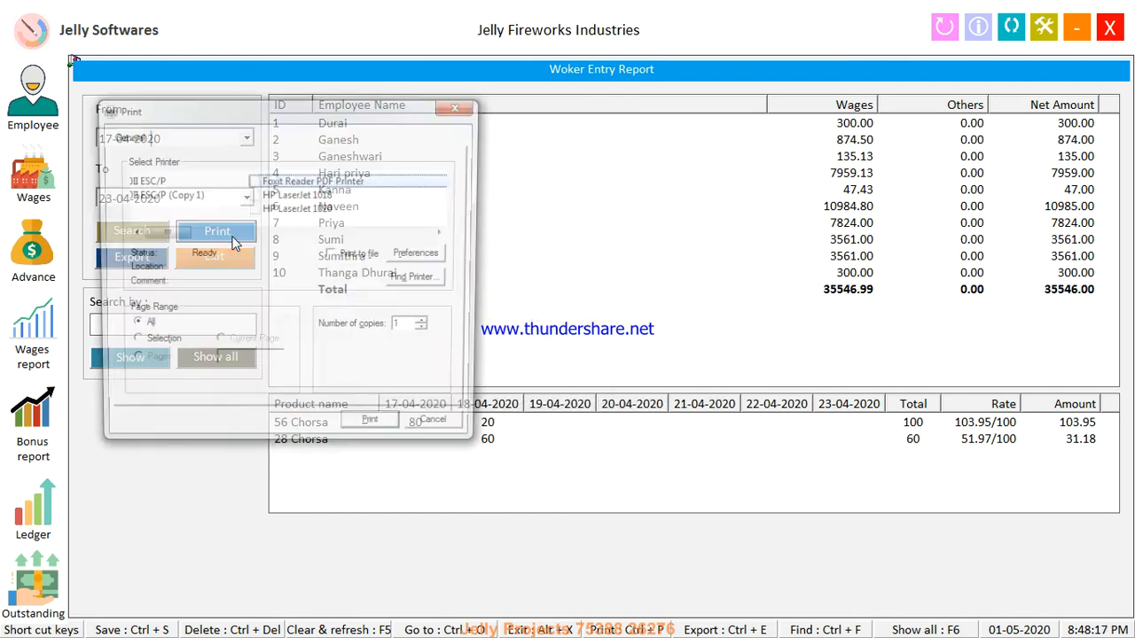
key("Return")
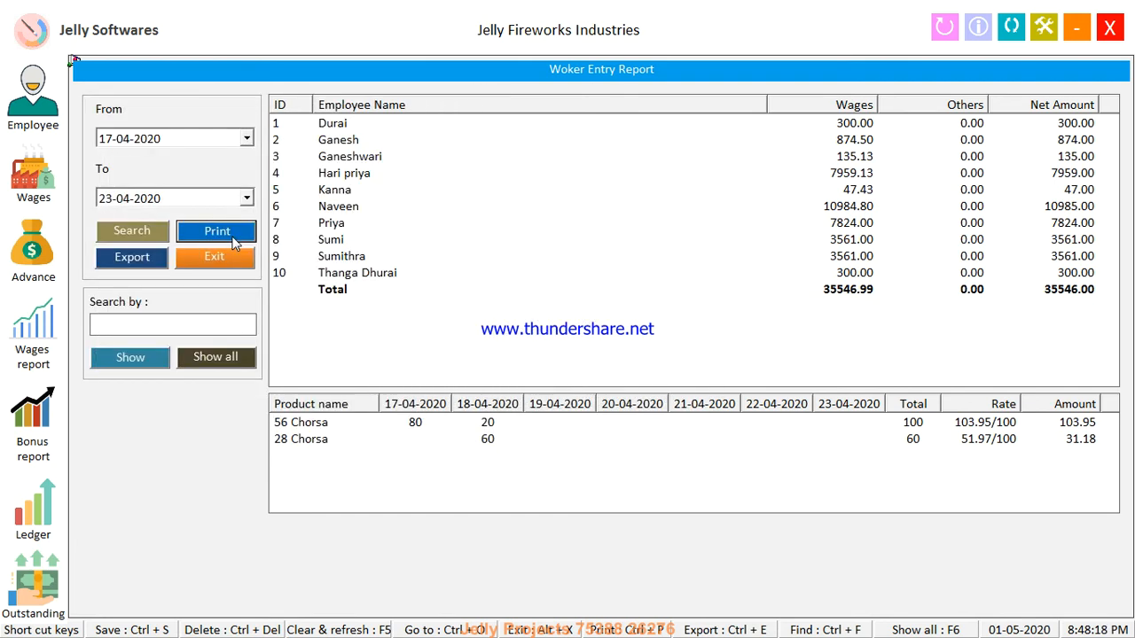
type("2")
key("Return")
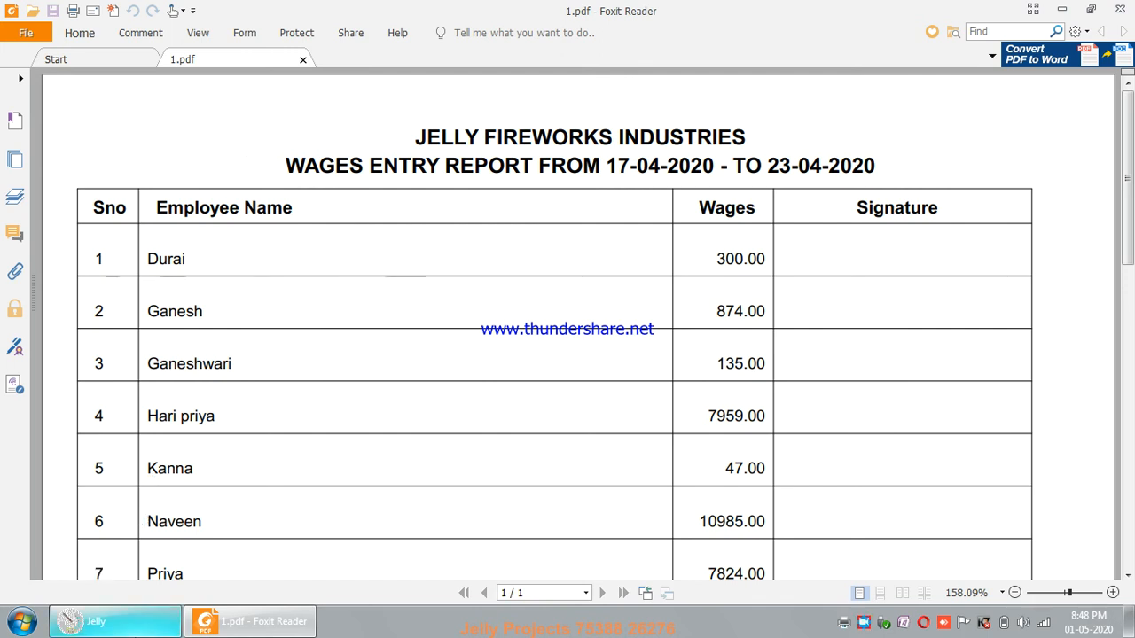
Close only the current 2.pdf tab in Foxit Reader
mouse_move(133, 620)
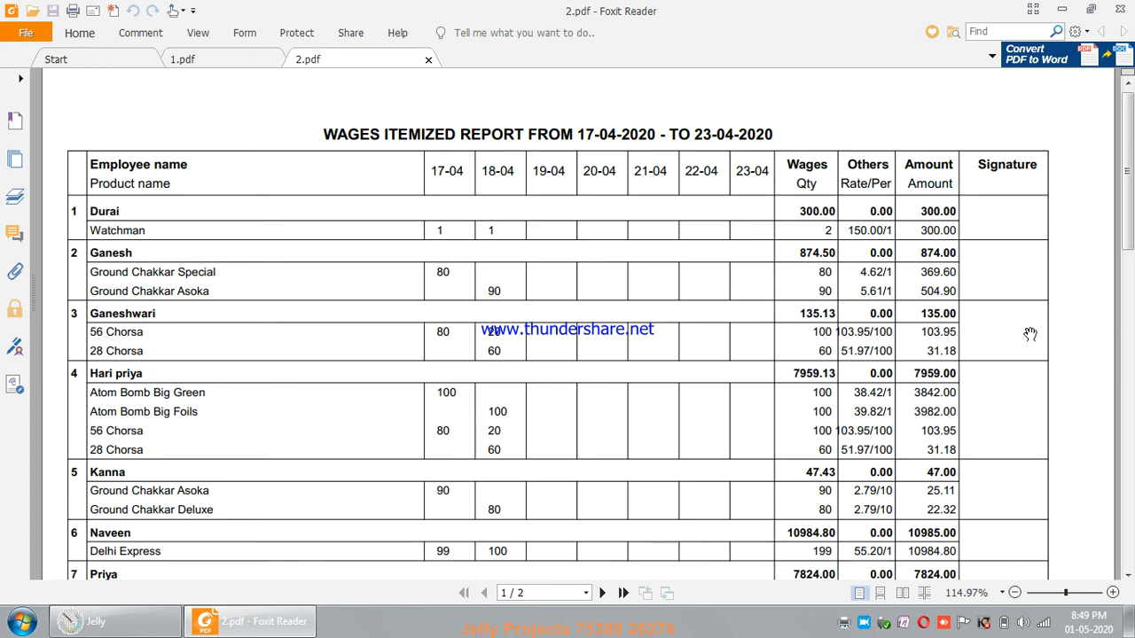
left_click(1119, 9)
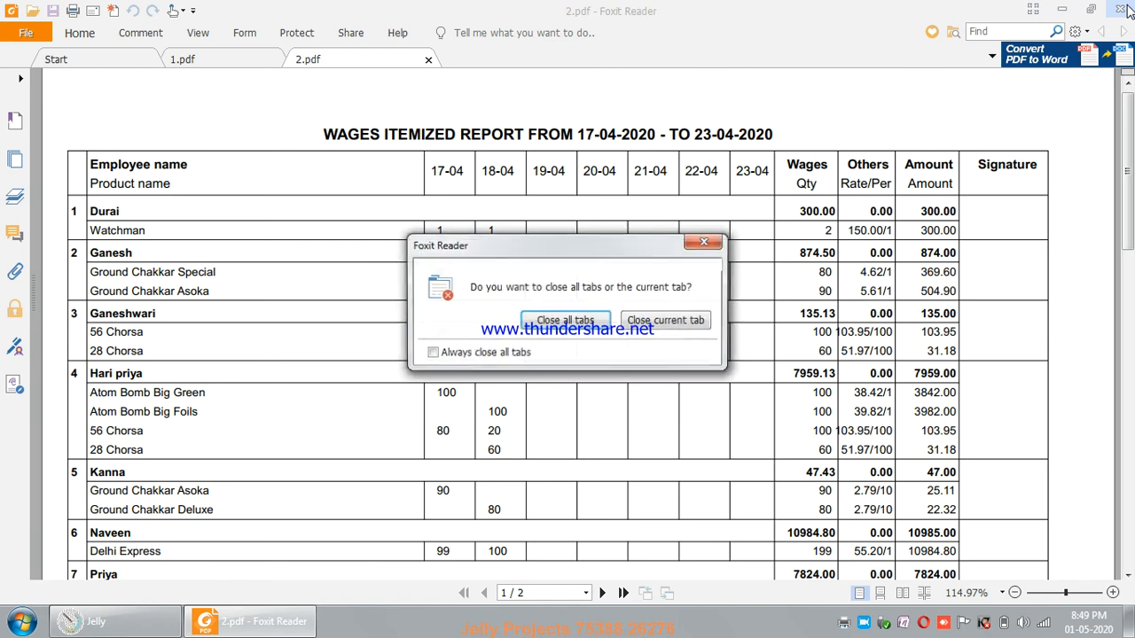
left_click(653, 322)
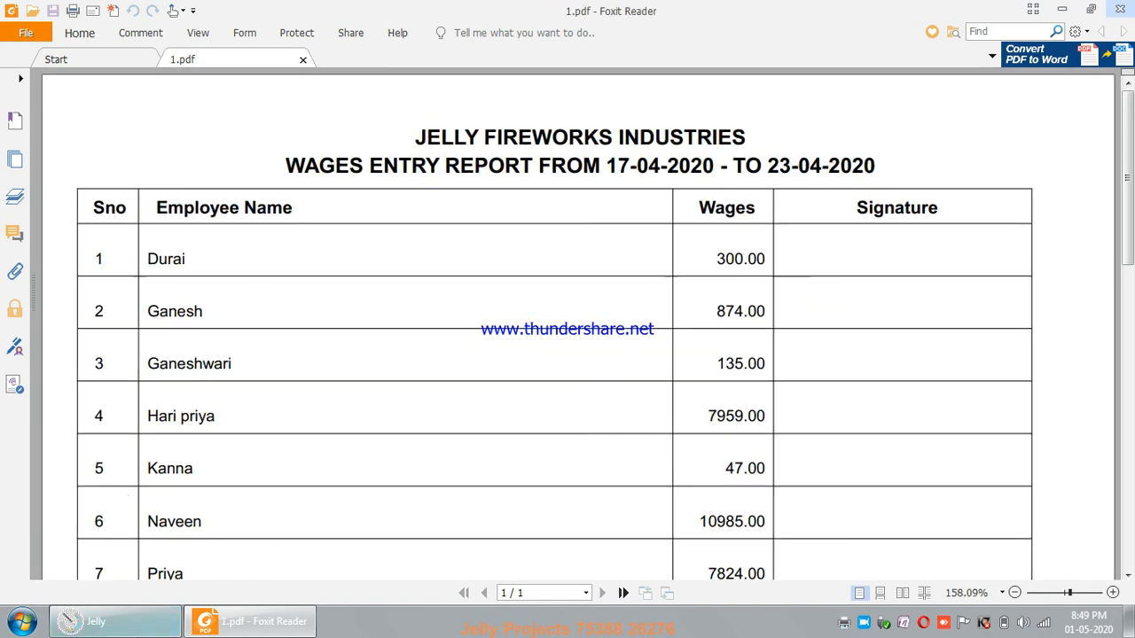
Back in Jelly Softwares, exit the worker entry report and open the Bonus Report
left_click(115, 622)
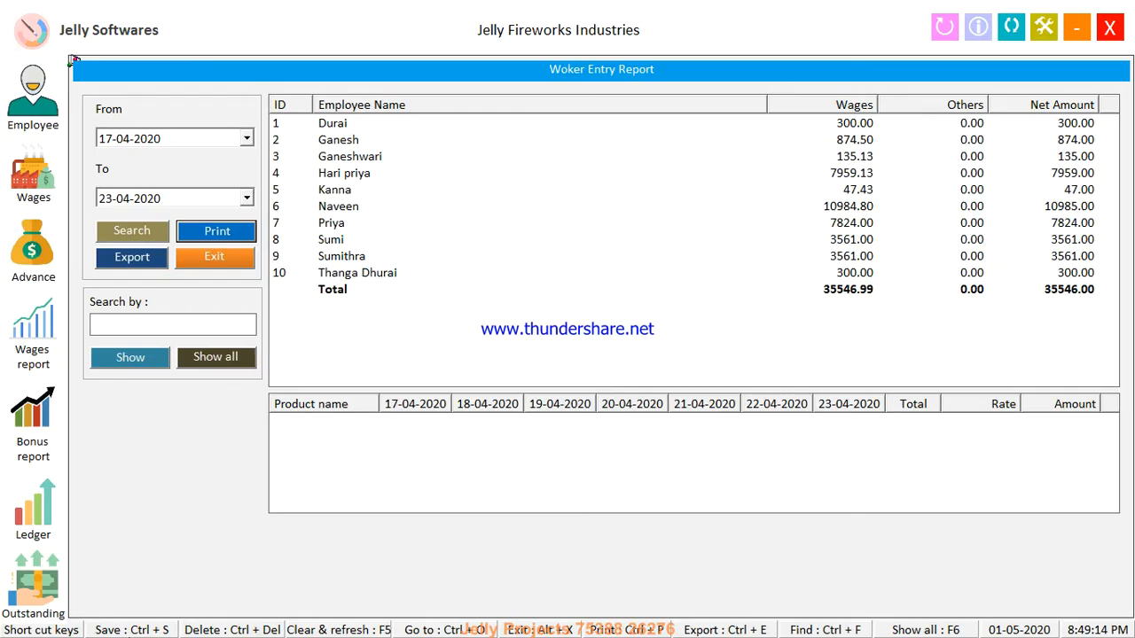
left_click(213, 258)
left_click(48, 408)
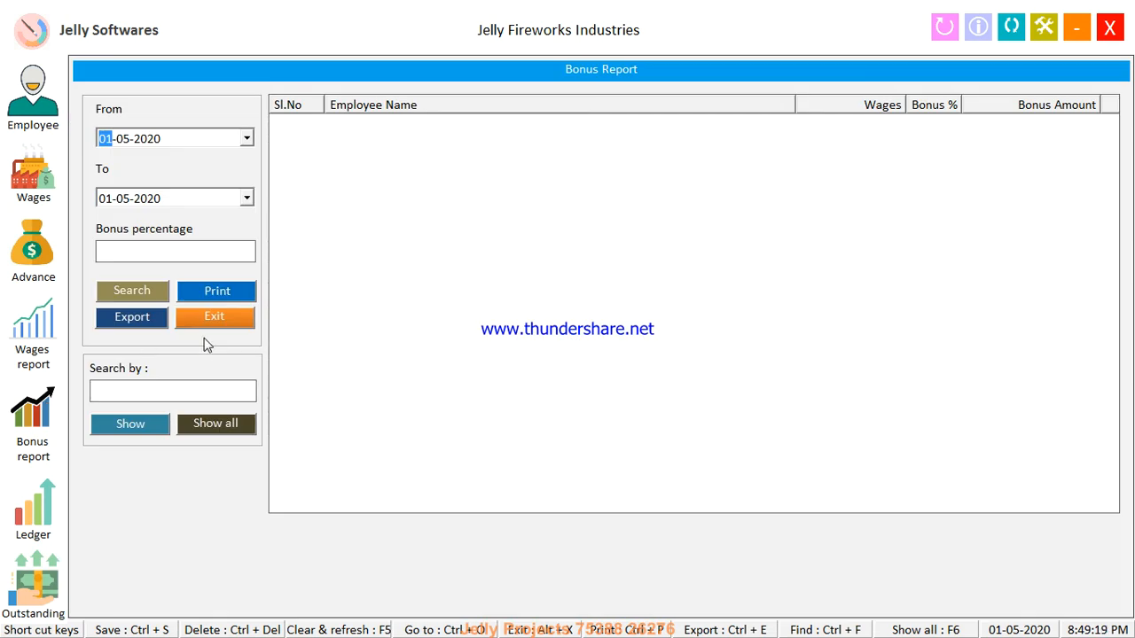
Search 20% bonuses for 01-04-2020 to 01-05-2020
key("Right")
key("Tab")
key("Tab")
type("2")
key("Tab")
key("Return")
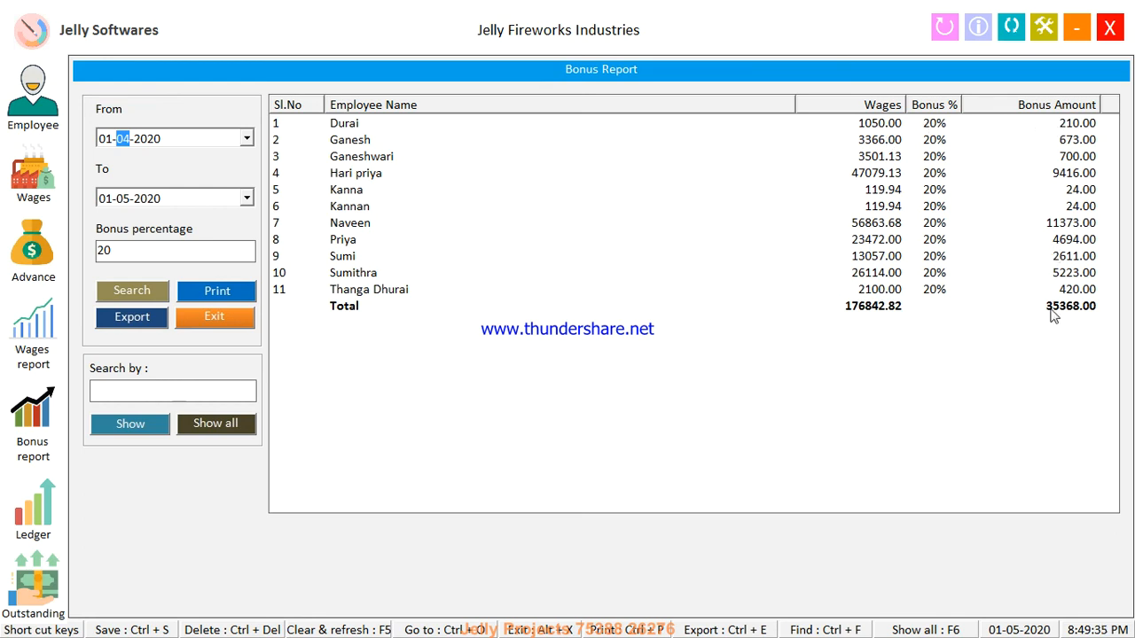
Raise employee 8's bonus percentage to 22%, bringing the total to 35838.00
left_click(920, 241)
double_click(920, 241)
type("22")
key("Return")
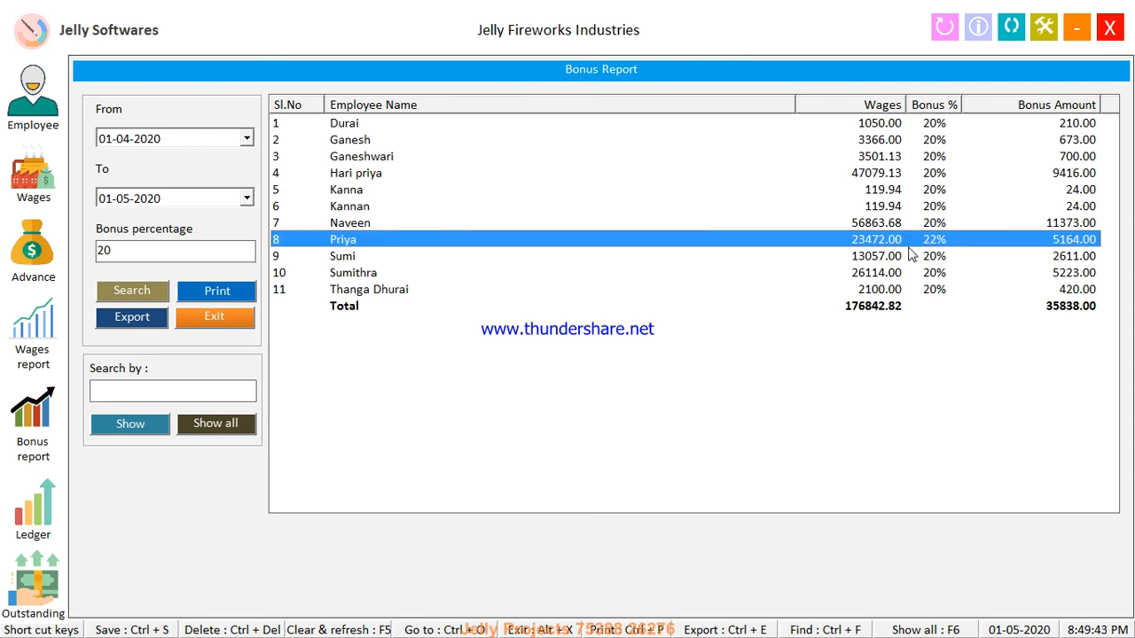
Print the 35838.00 bonus report to the Foxit PDF printer and review the saved 3.pdf
left_click(237, 290)
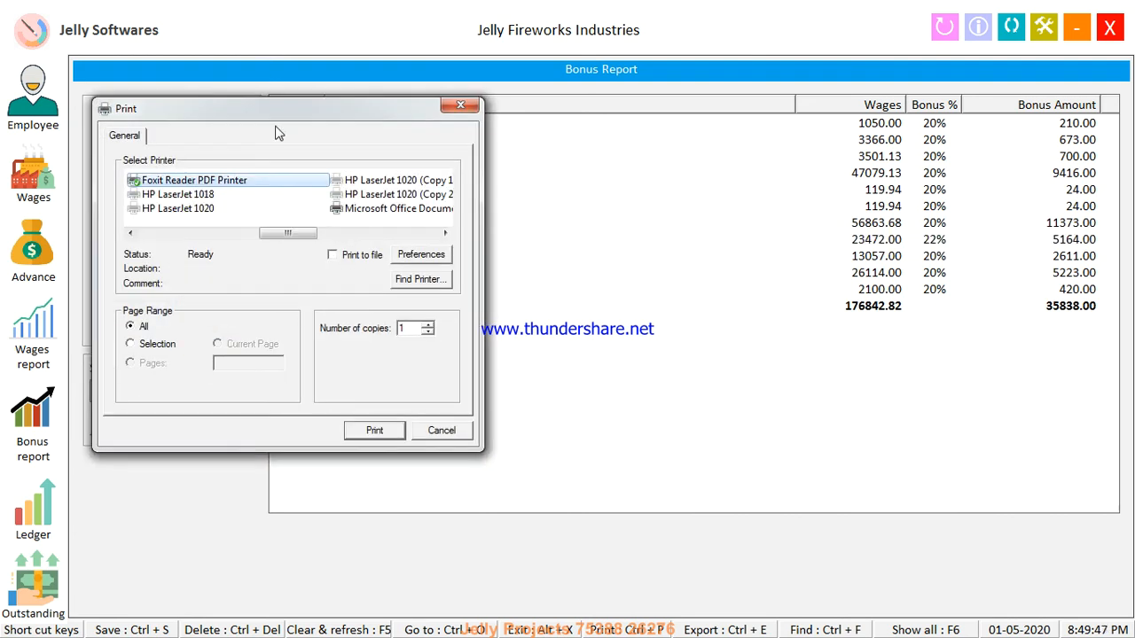
left_click_drag(275, 113, 466, 170)
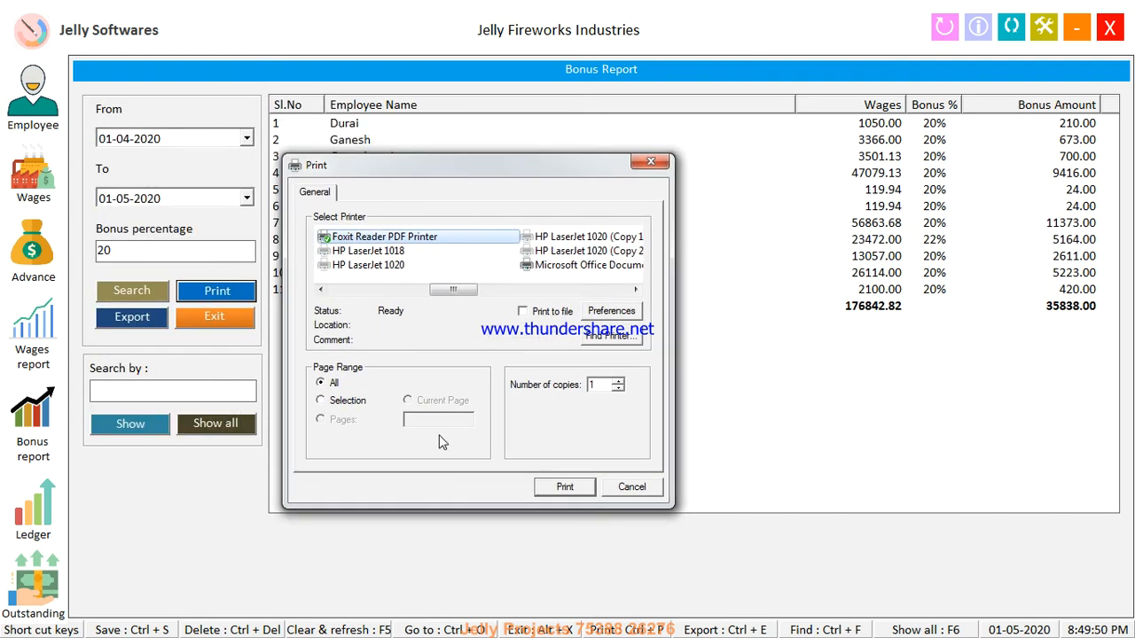
left_click(559, 489)
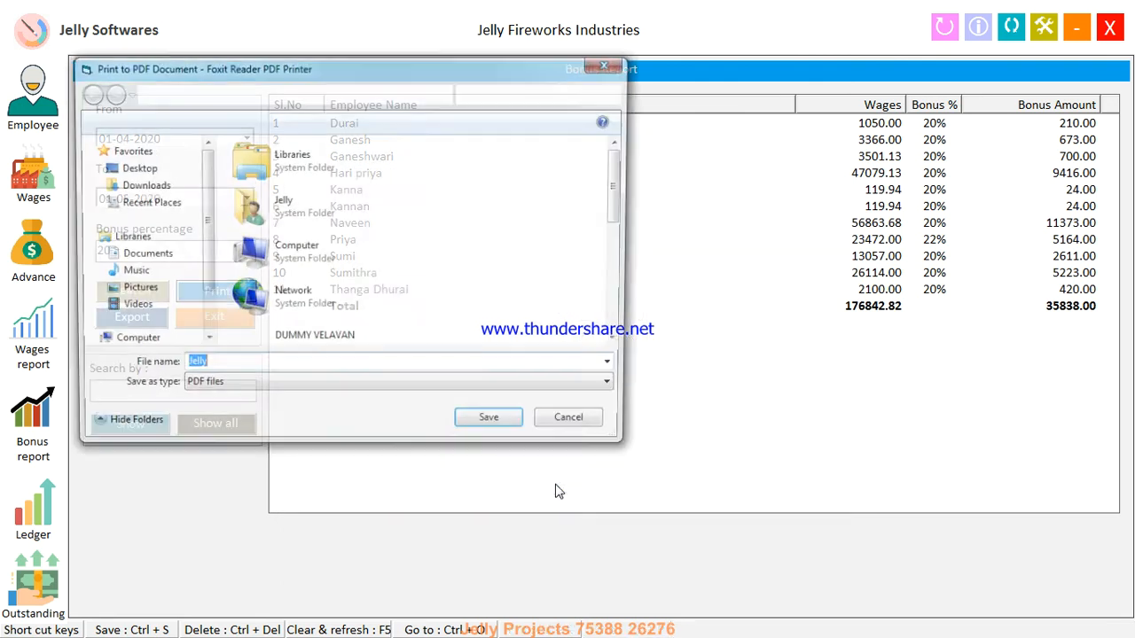
type("E")
key("Return")
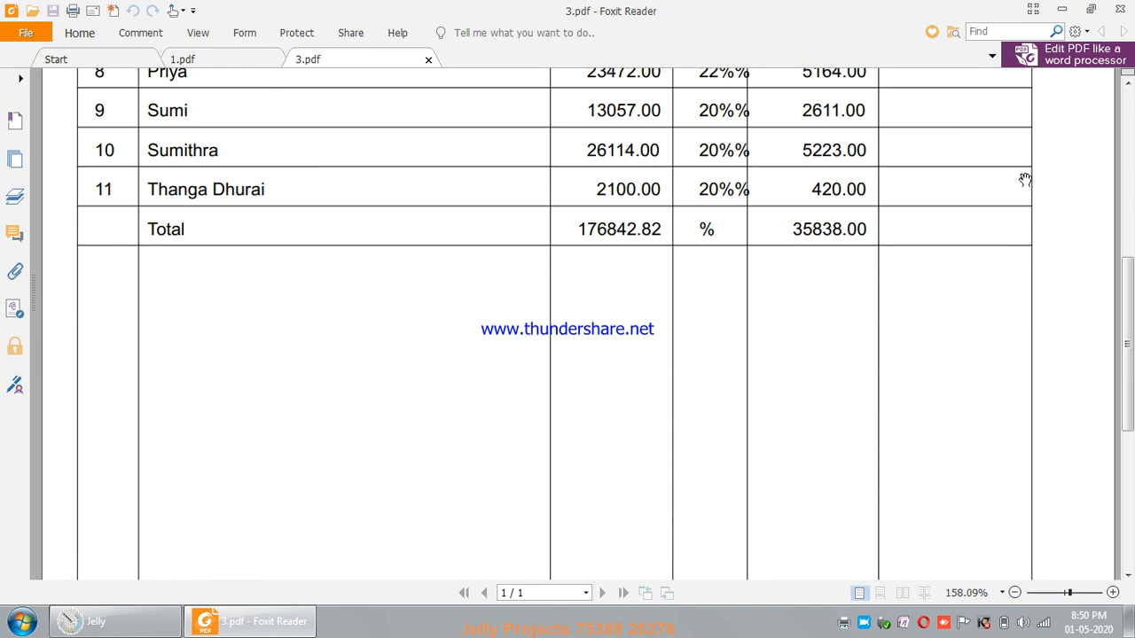
left_click(1128, 118)
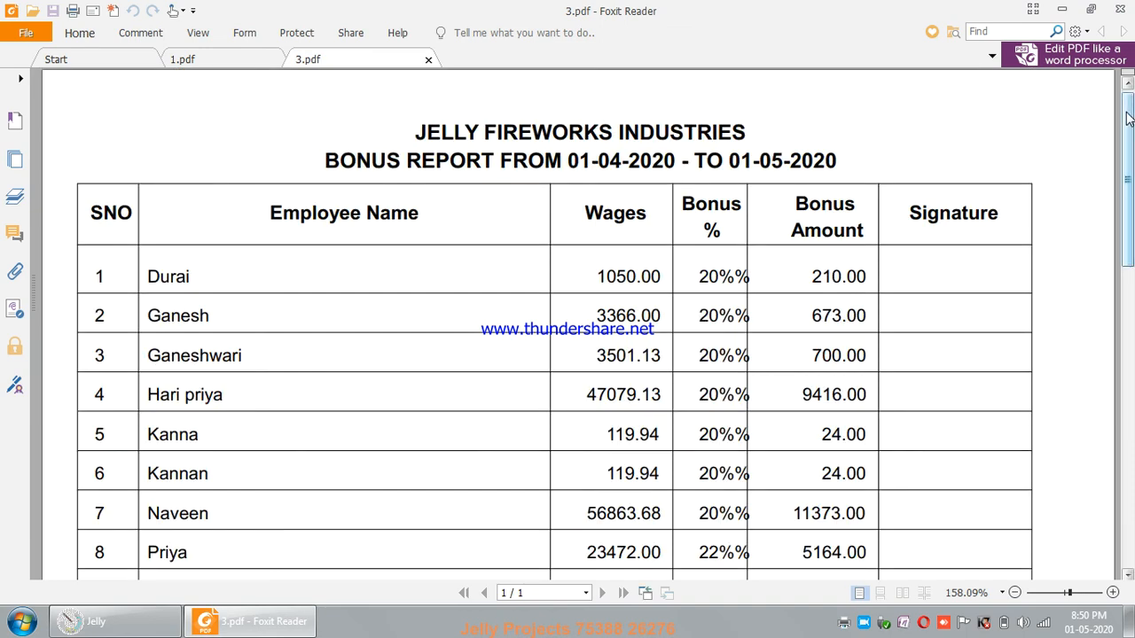
Export the bonus report to Excel, check it in Book1, then exit the Bonus Report
left_click(115, 622)
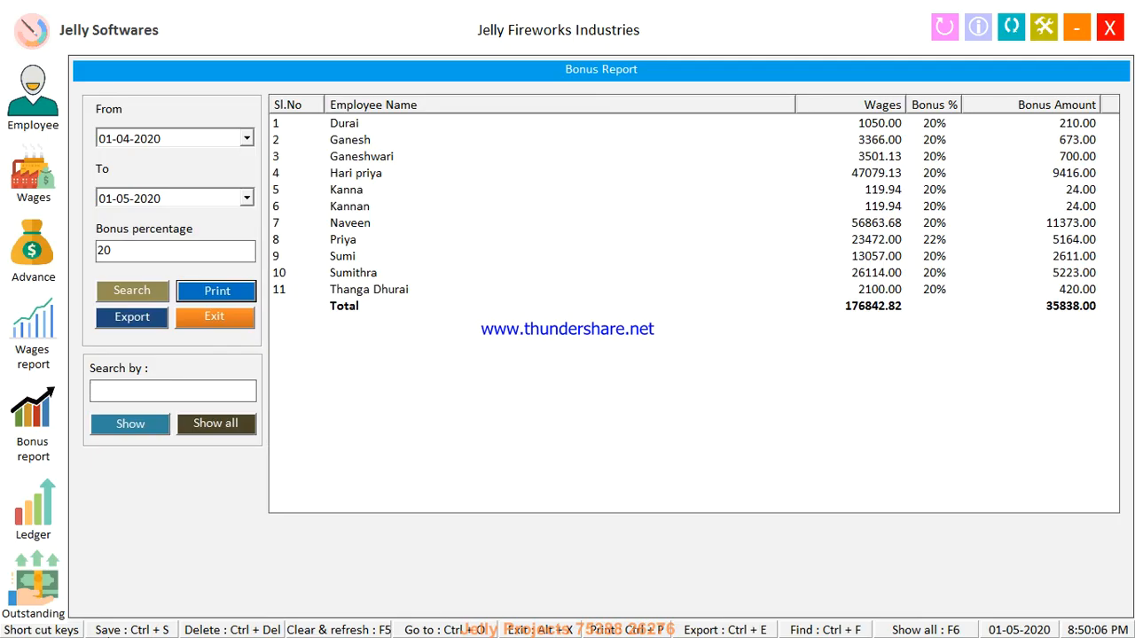
left_click(144, 325)
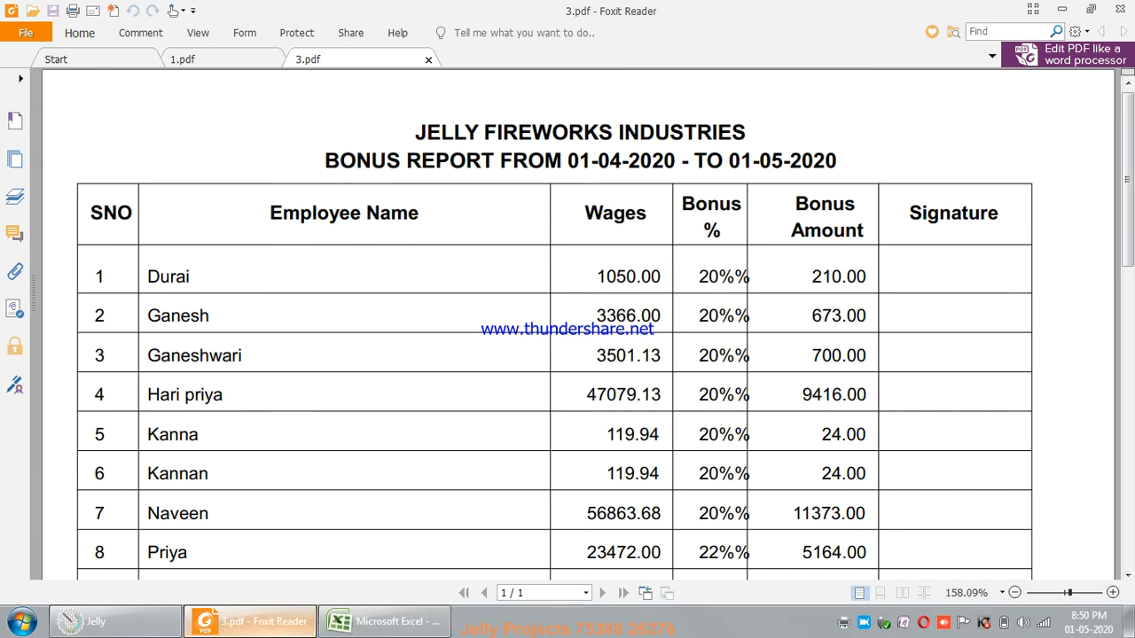
left_click(384, 621)
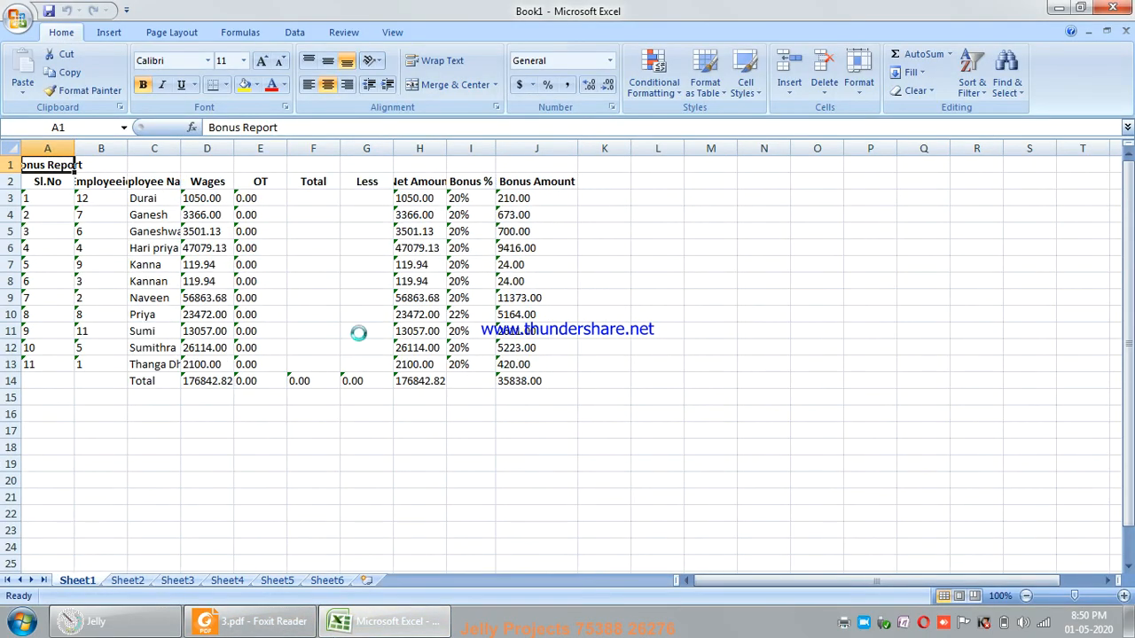
left_click(138, 622)
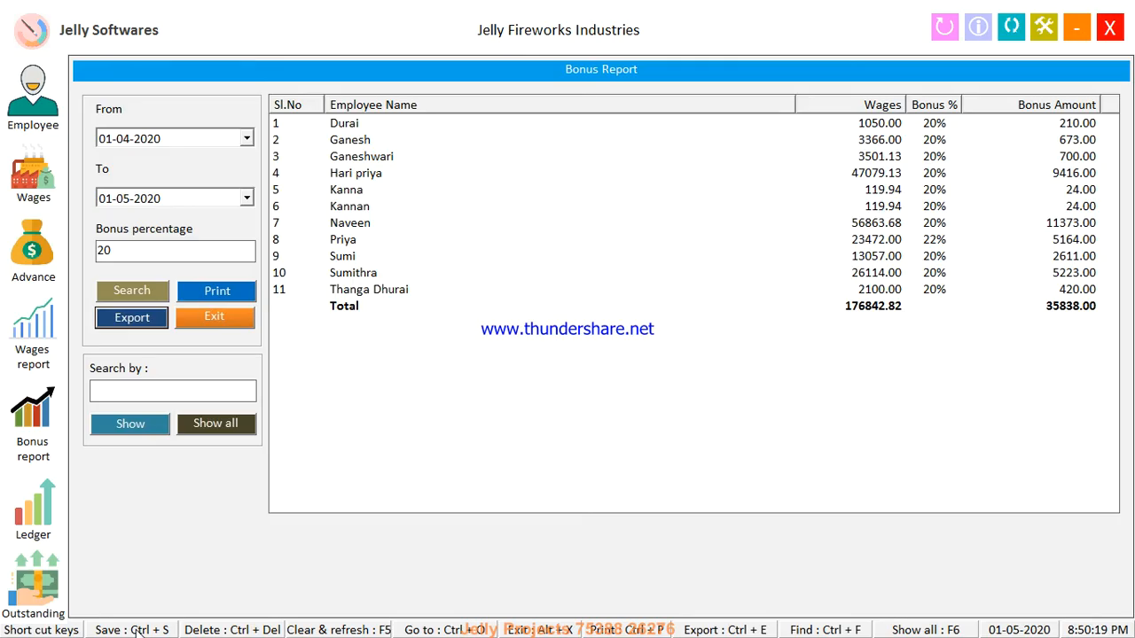
left_click(218, 319)
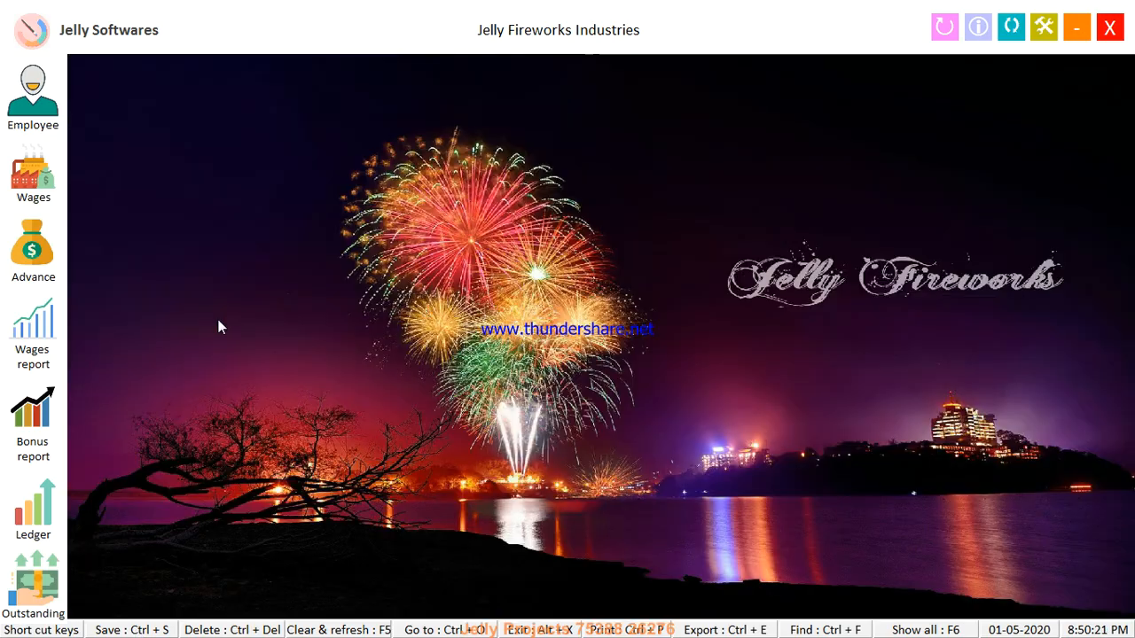
Save a 50000 paid advance for the employee with Received left at 0, then close the form
left_click(25, 254)
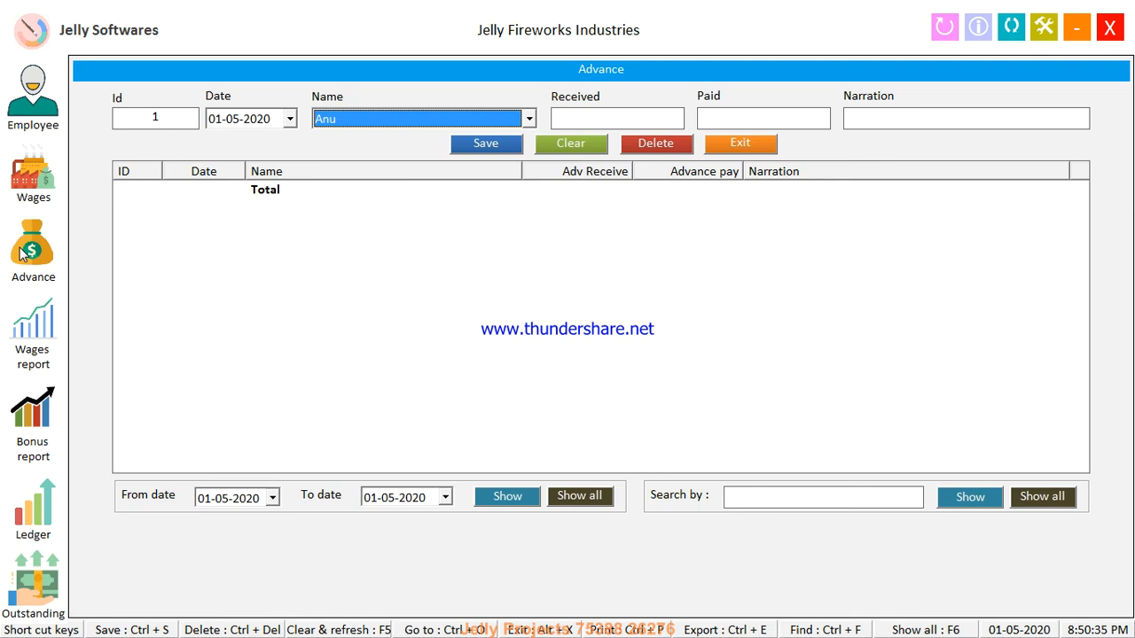
key("Tab")
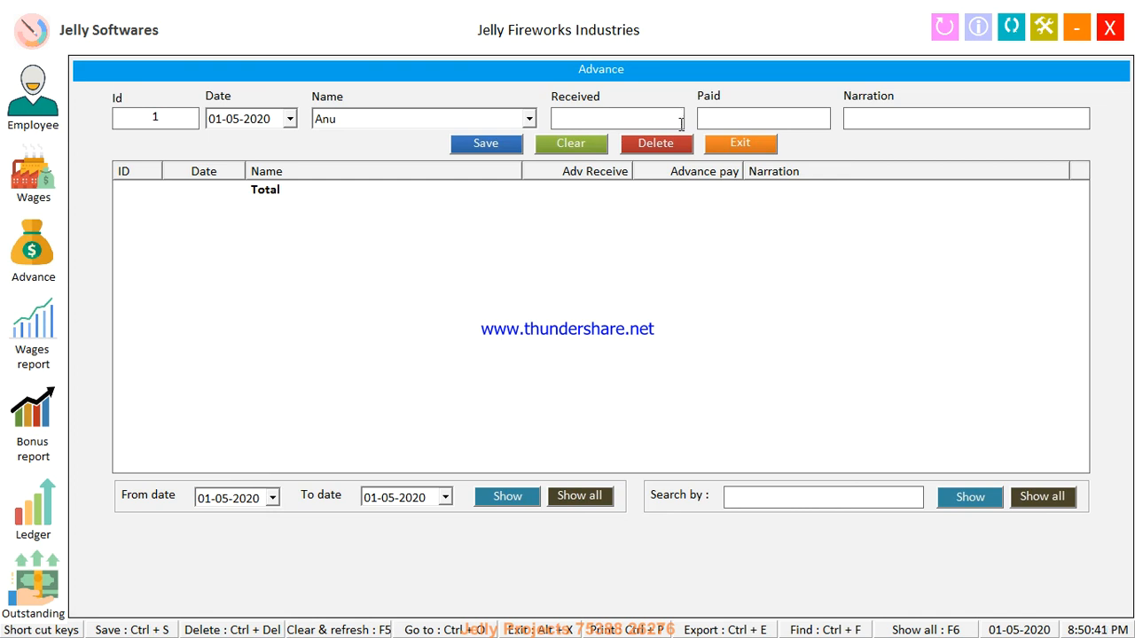
left_click(724, 118)
type("50000")
key("Tab")
key("Tab")
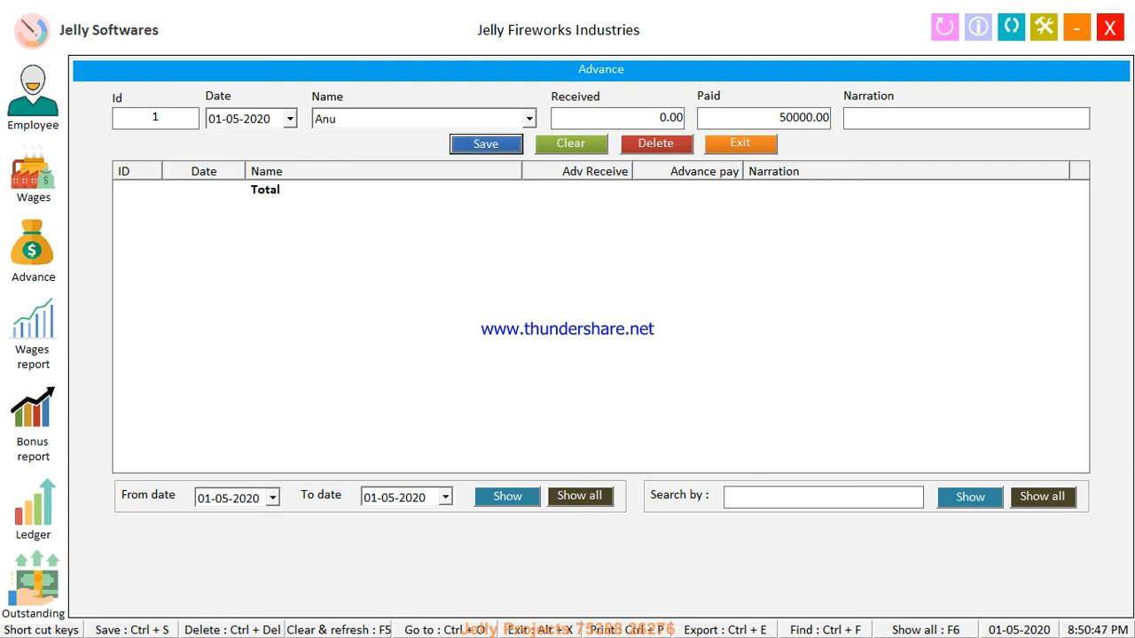
key("Return")
key("Return")
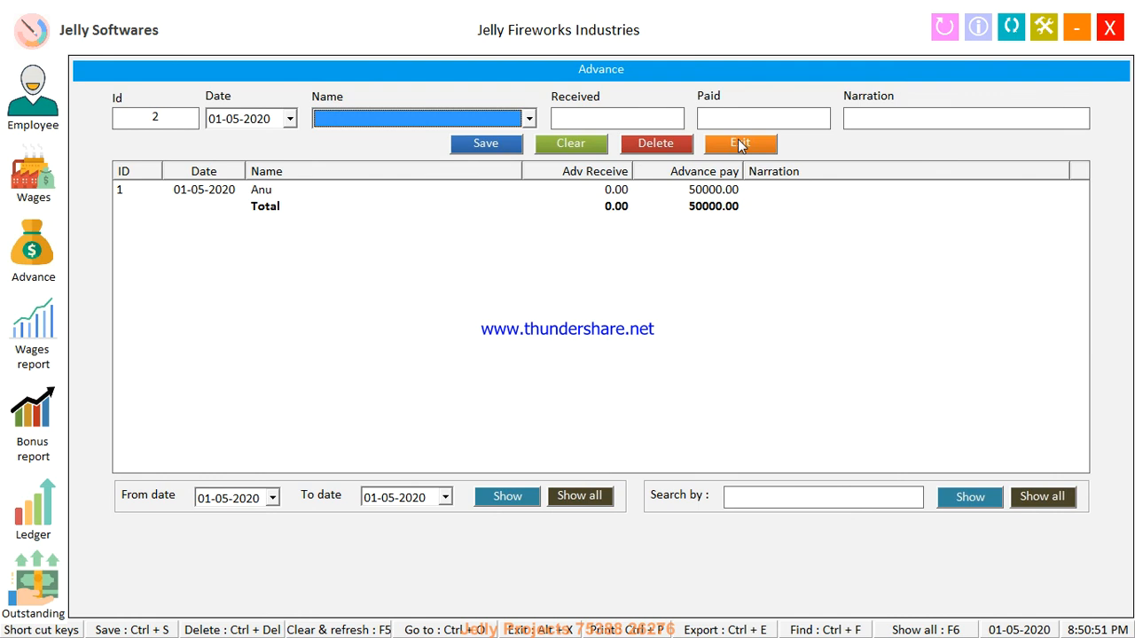
left_click(739, 143)
Check outstanding balances, then record and save a 500 advance receipt for Anu
left_click(33, 585)
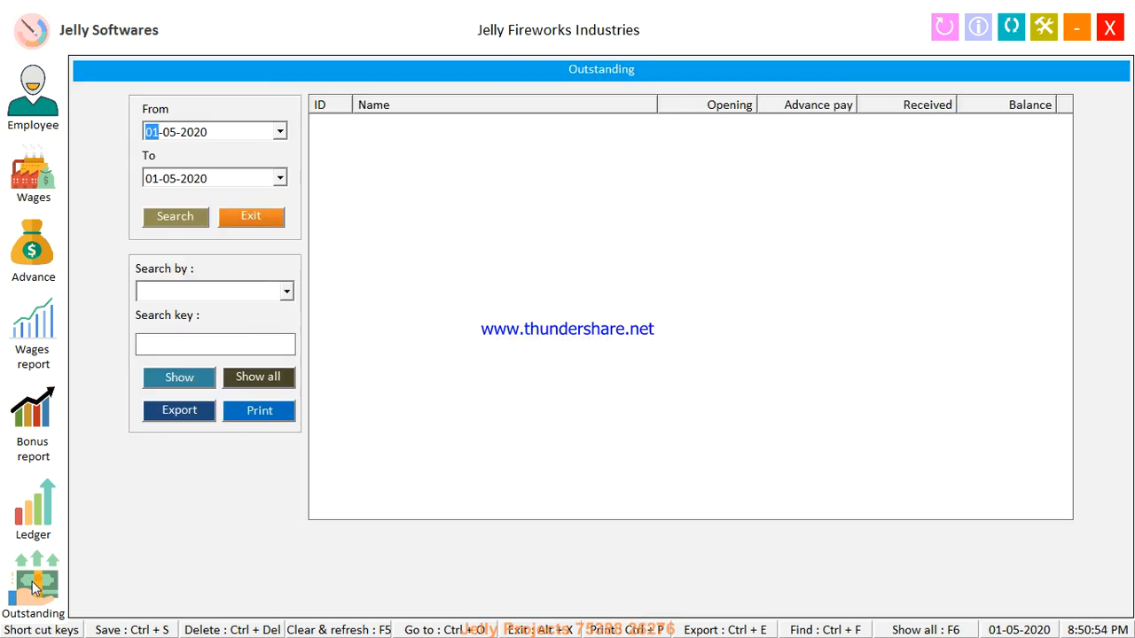
key("Return")
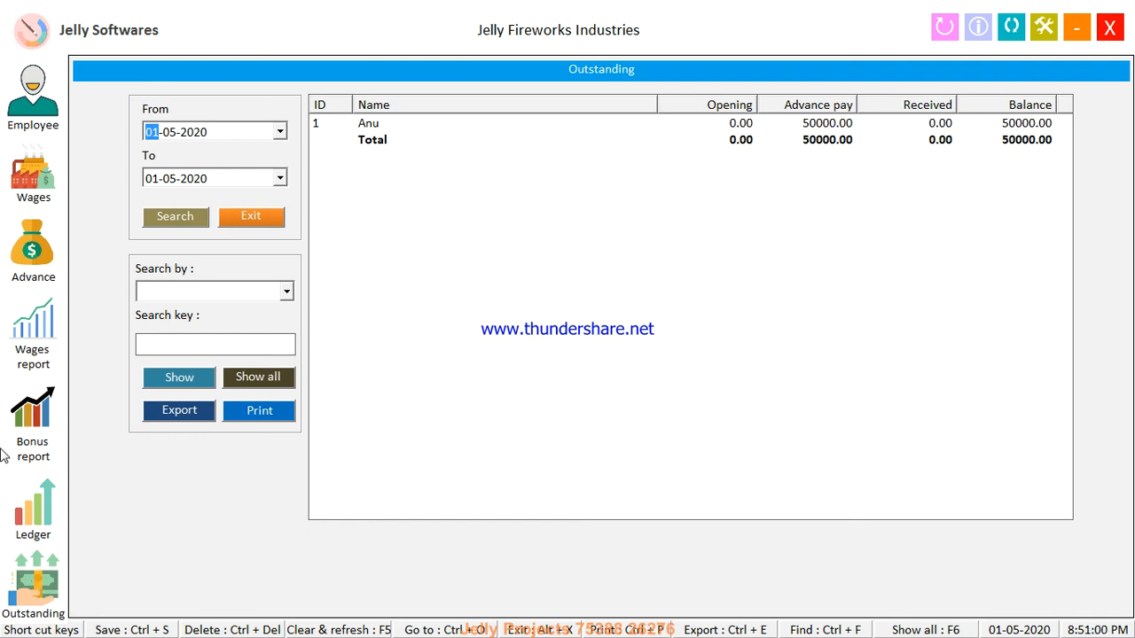
left_click(33, 253)
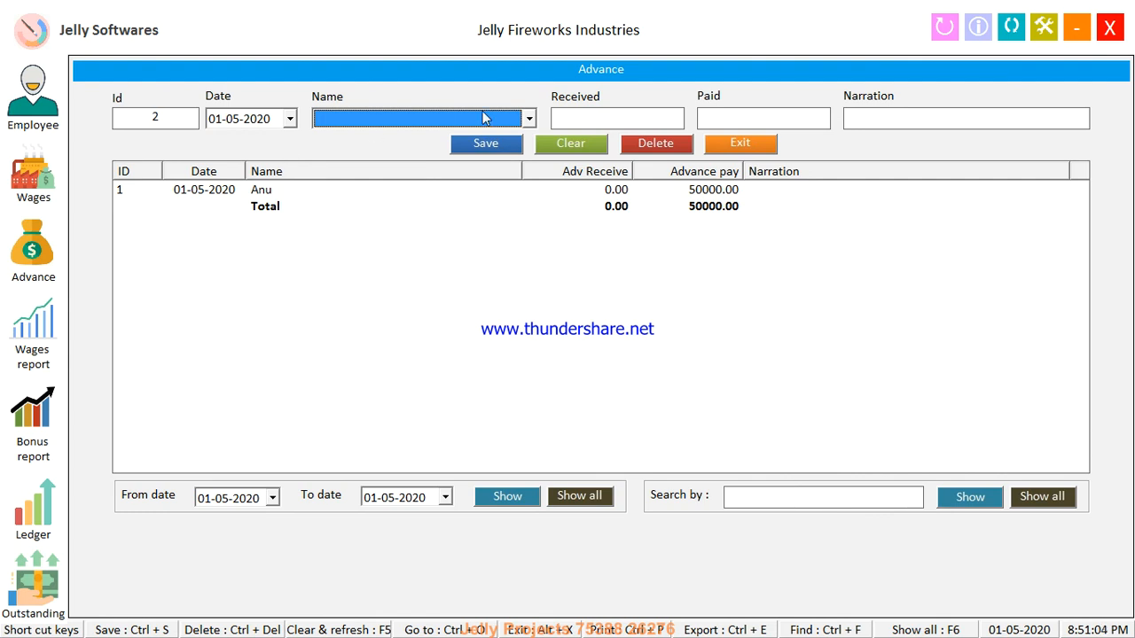
key("Down")
key("Return")
key("Return")
key("shift+Tab")
type("500")
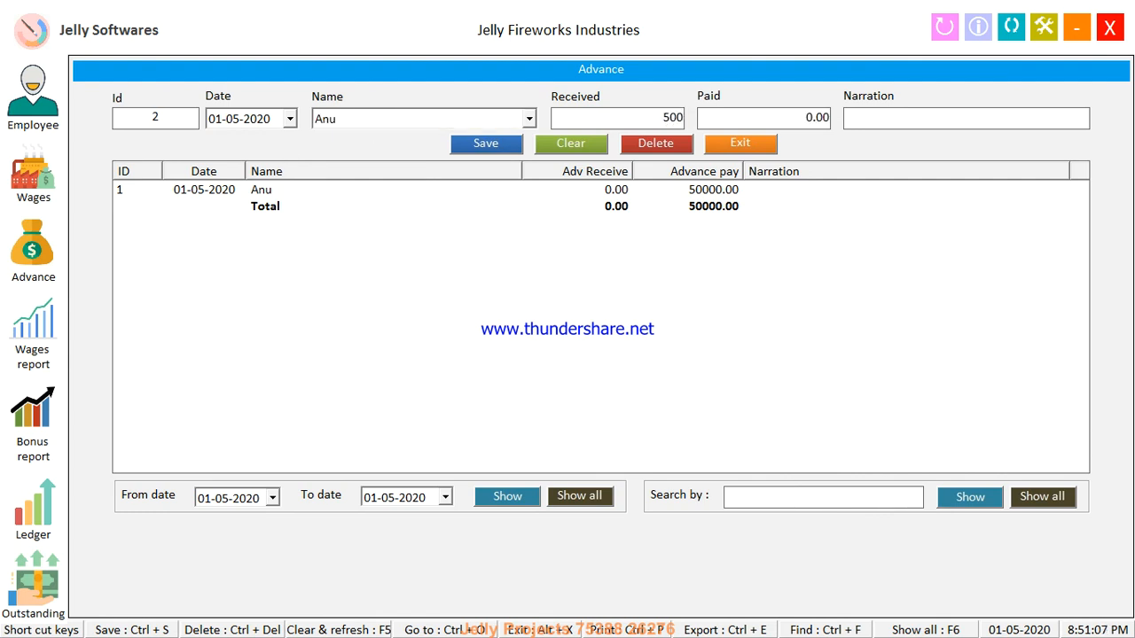
left_click(519, 152)
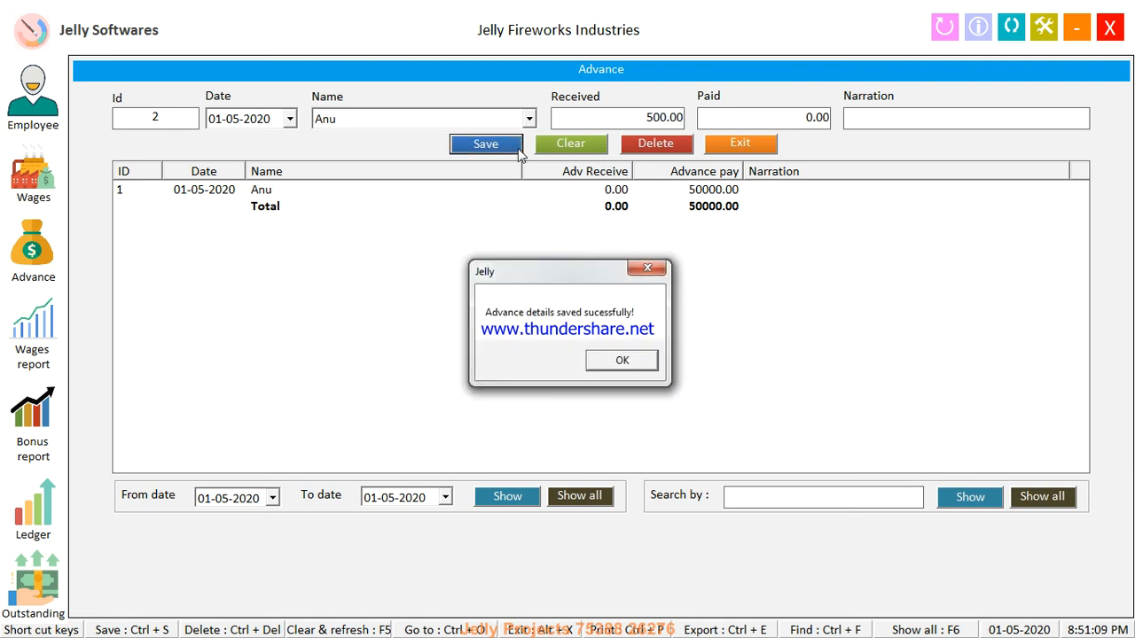
key("Return")
Refresh the outstanding report to confirm Anu's balance is now 49500.00, then open the Ledger
left_click(714, 147)
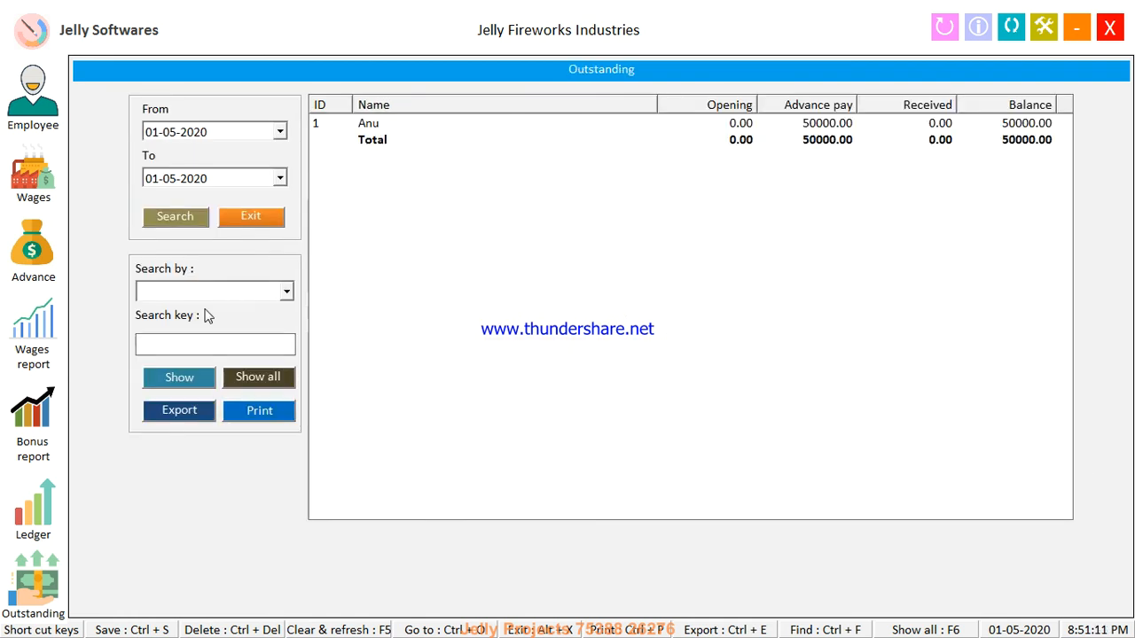
left_click(202, 224)
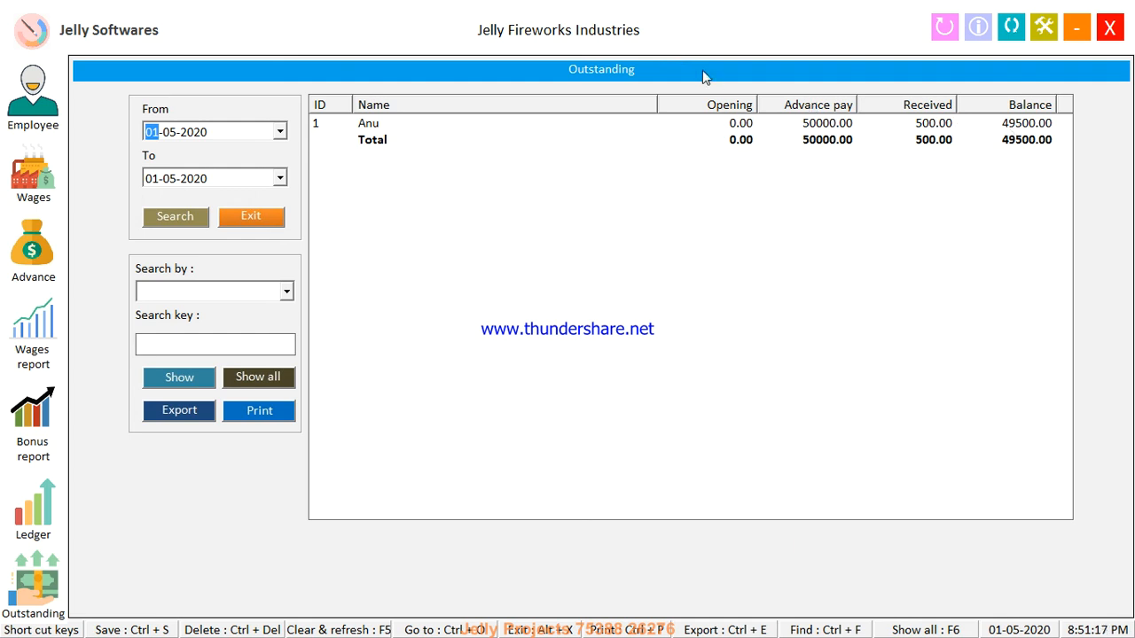
left_click(269, 220)
left_click(36, 525)
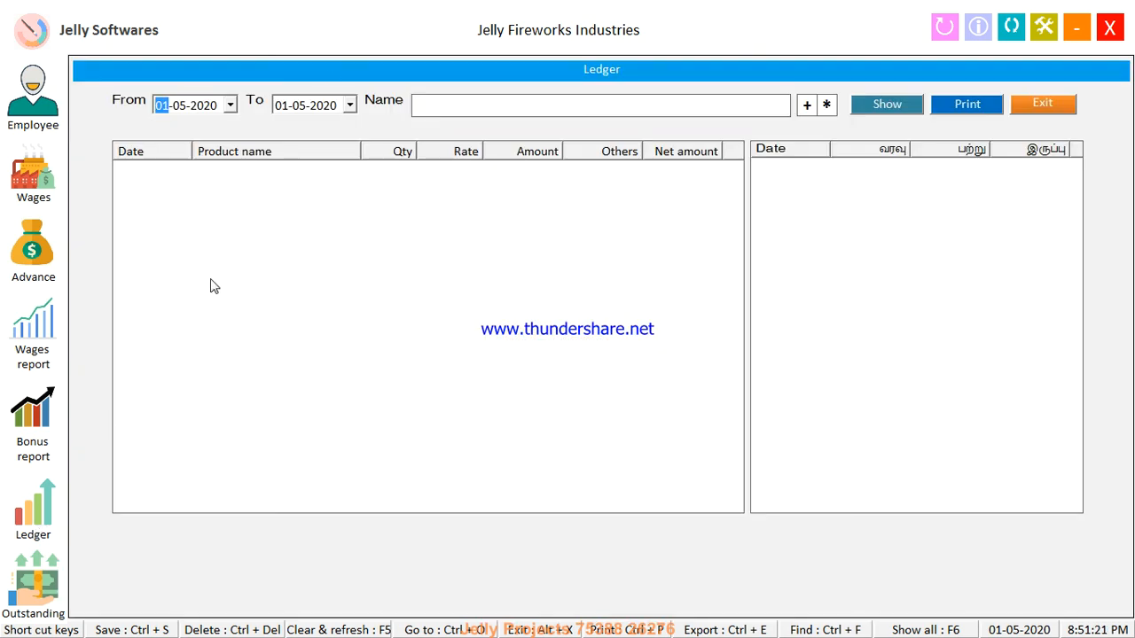
Select Anu as the ledger employee and show the report
key("Tab")
key("Tab")
key("Down")
key("Return")
key("Return")
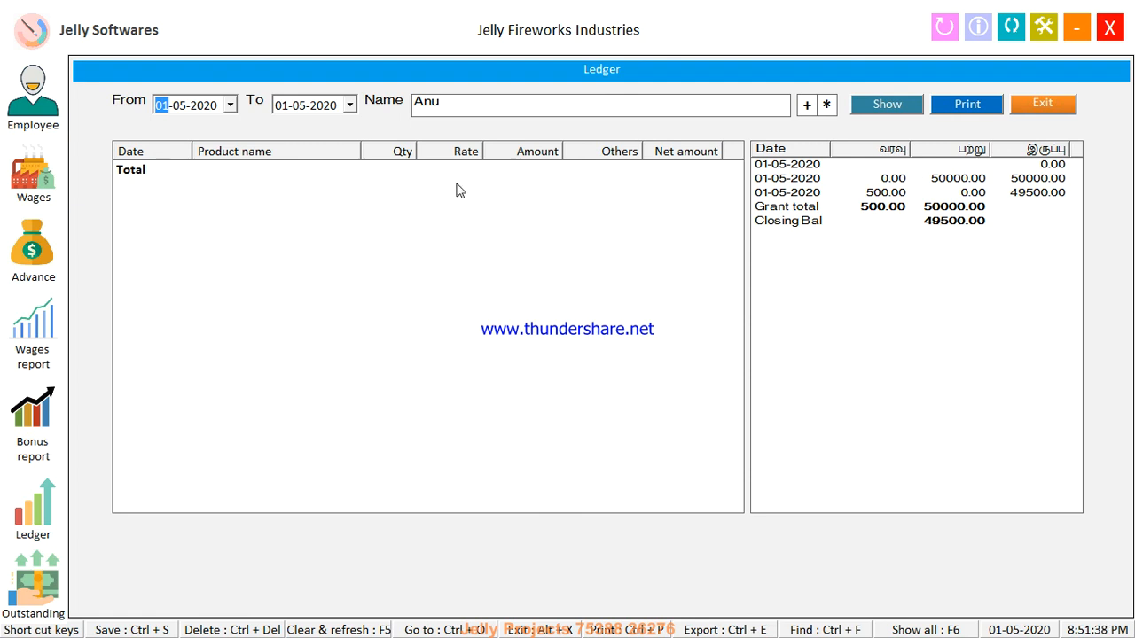
Show Ganeshwari's ledger from 17-04-2020 to 23-04-2020
left_click(475, 111)
key("BackSpace")
key("Down")
key("Down")
key("Down")
key("Down")
key("Return")
key("Return")
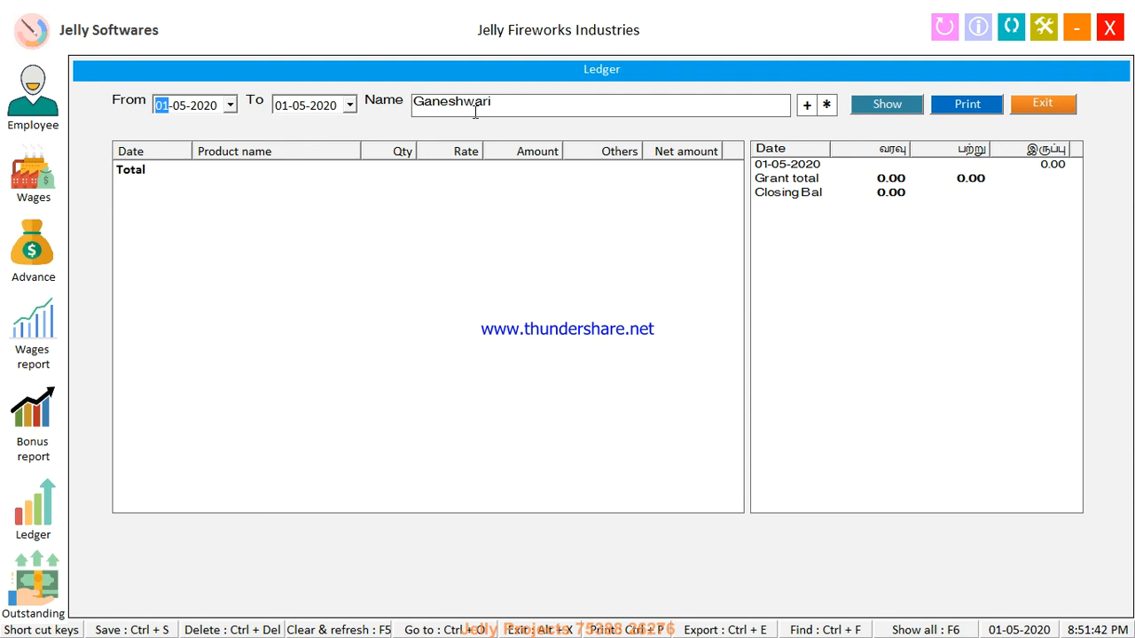
type("17")
key("Down")
key("Tab")
key("Down")
key("Tab")
key("Return")
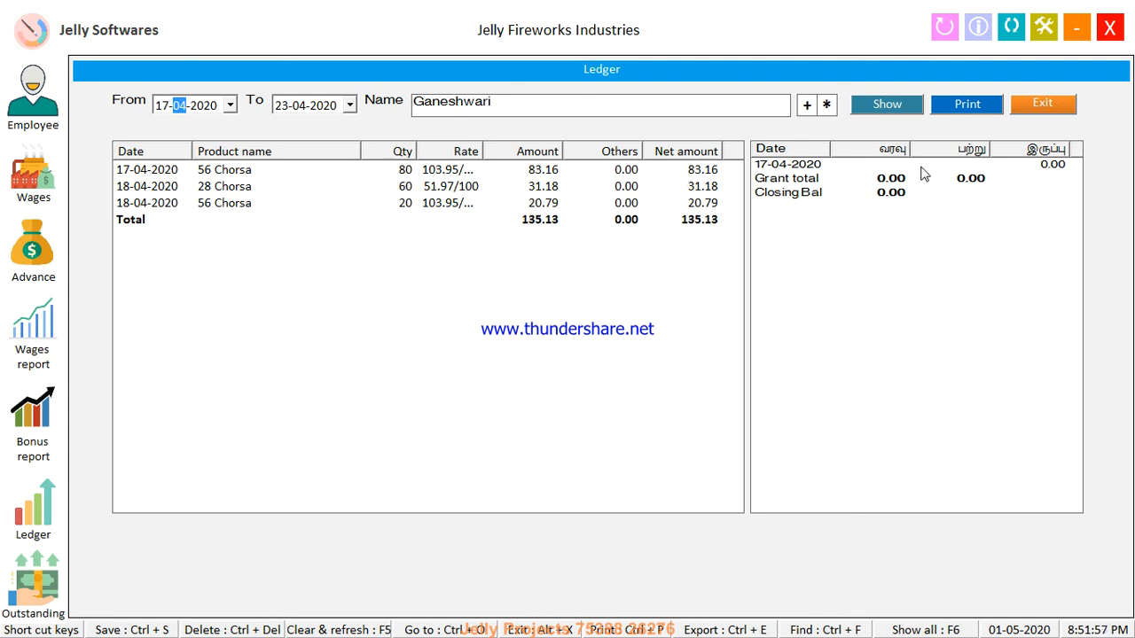
Print Ganeshwari's ledger to the Foxit Reader PDF Printer and save it as 5.pdf
left_click(969, 113)
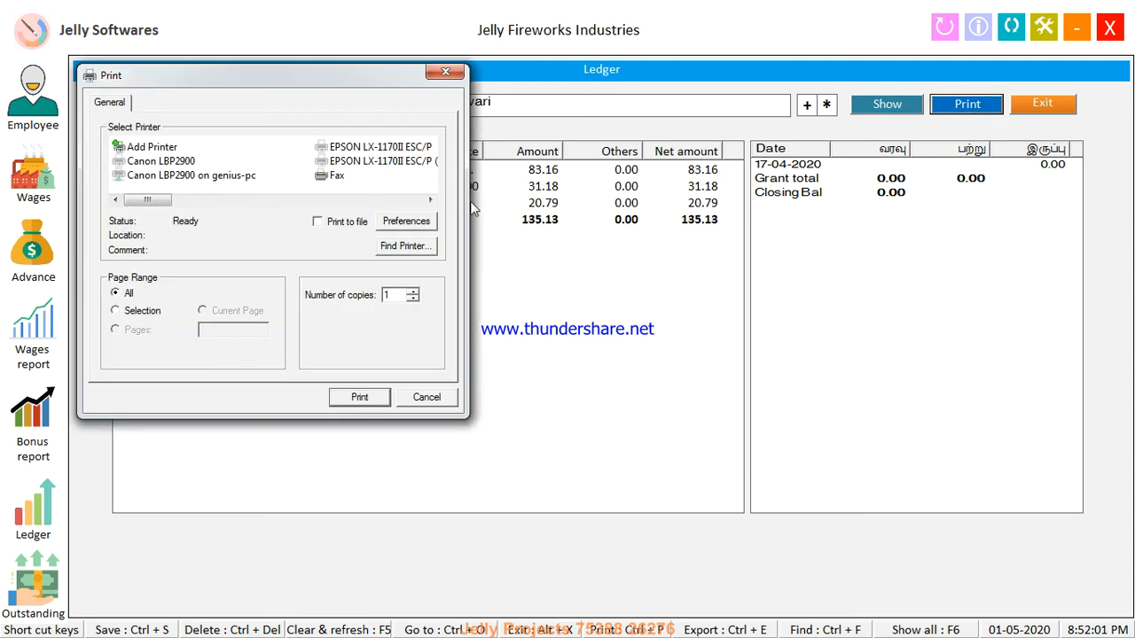
scroll(155, 199, "down", 4)
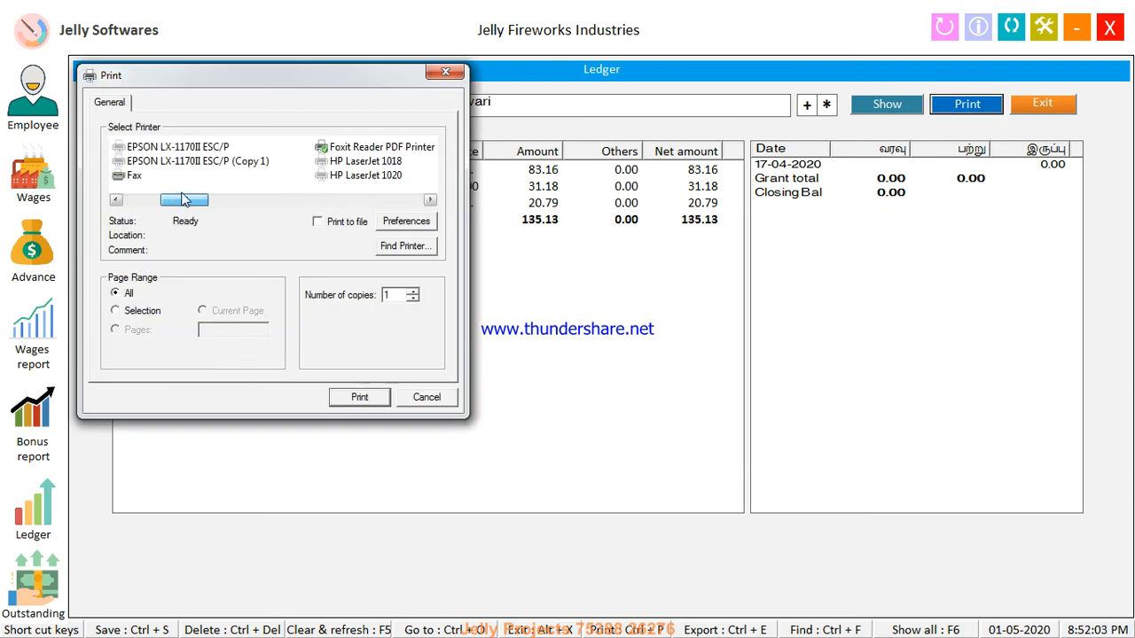
left_click(180, 178)
key("Left")
key("Up")
key("Up")
key("Return")
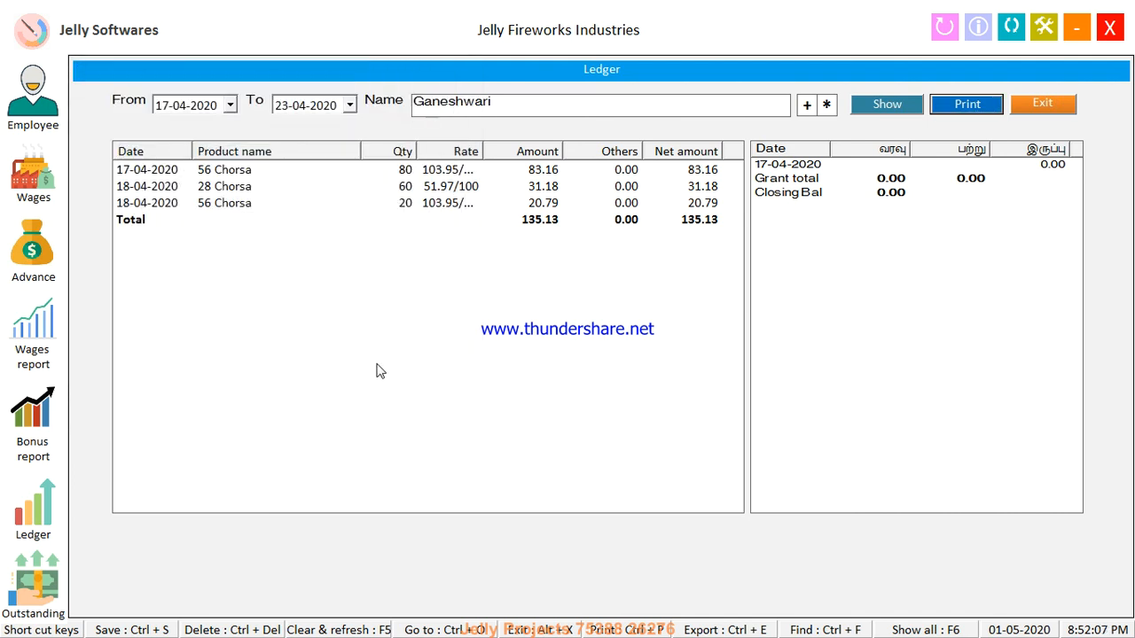
type("S")
key("Return")
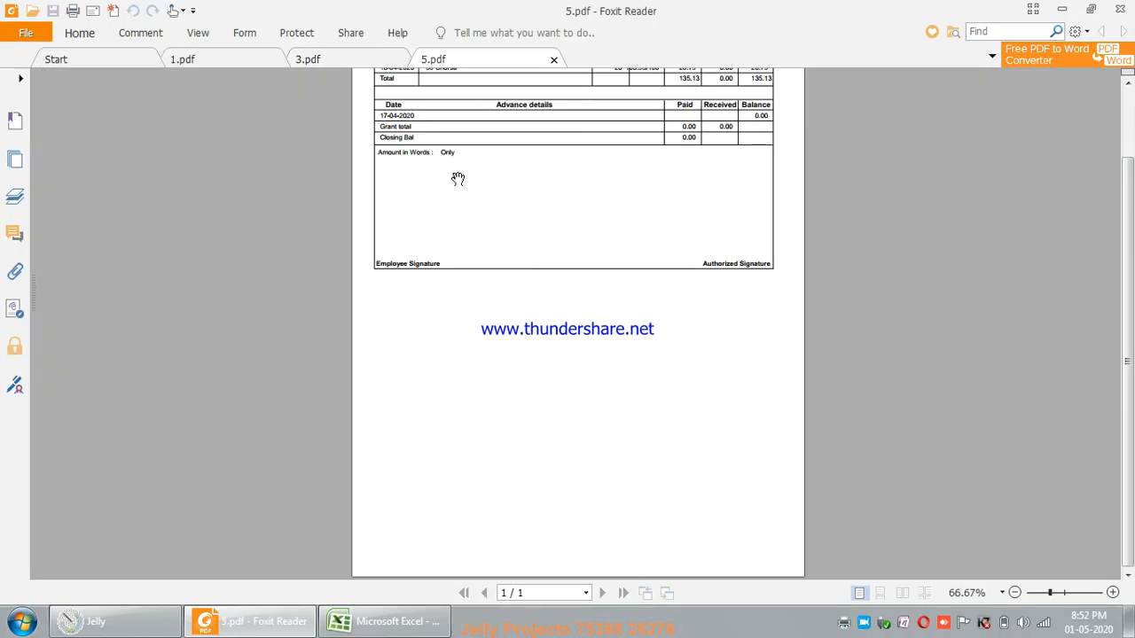
Review the PDF's three Chorsa lines totalling 135.13 in Foxit, then close the ledger
left_click(1129, 113)
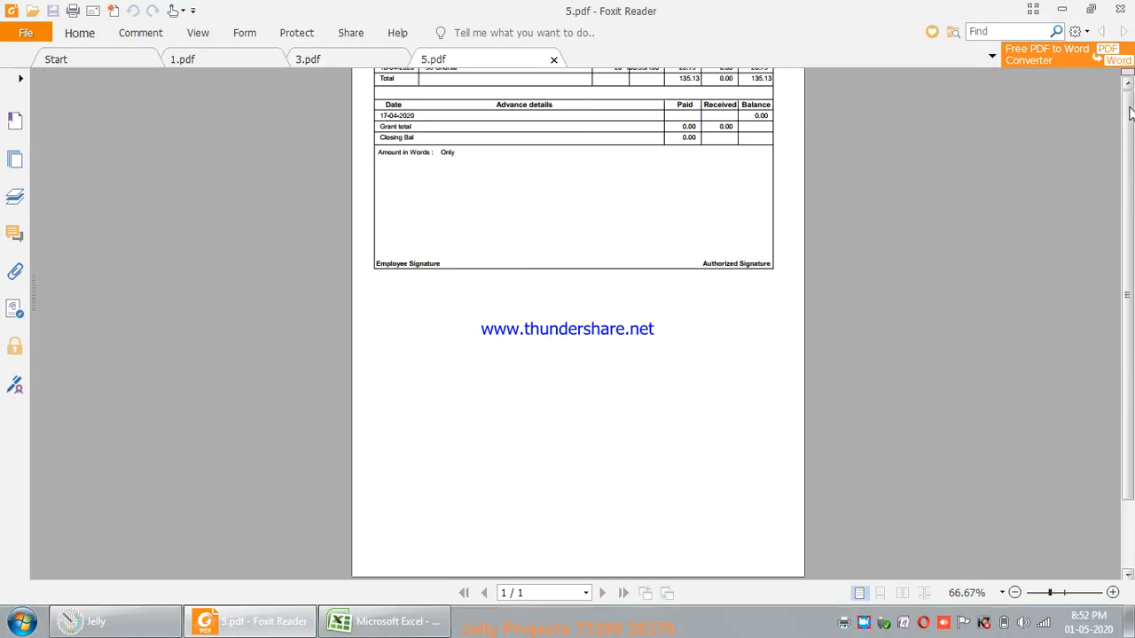
left_click(1112, 593)
left_click(1112, 592)
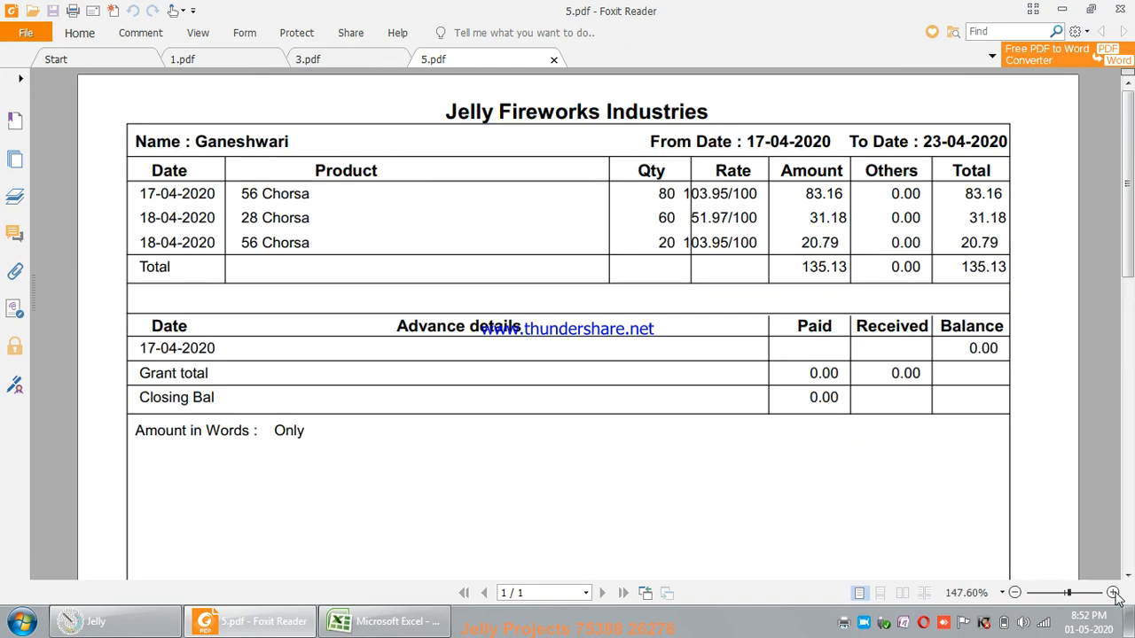
left_click(1015, 592)
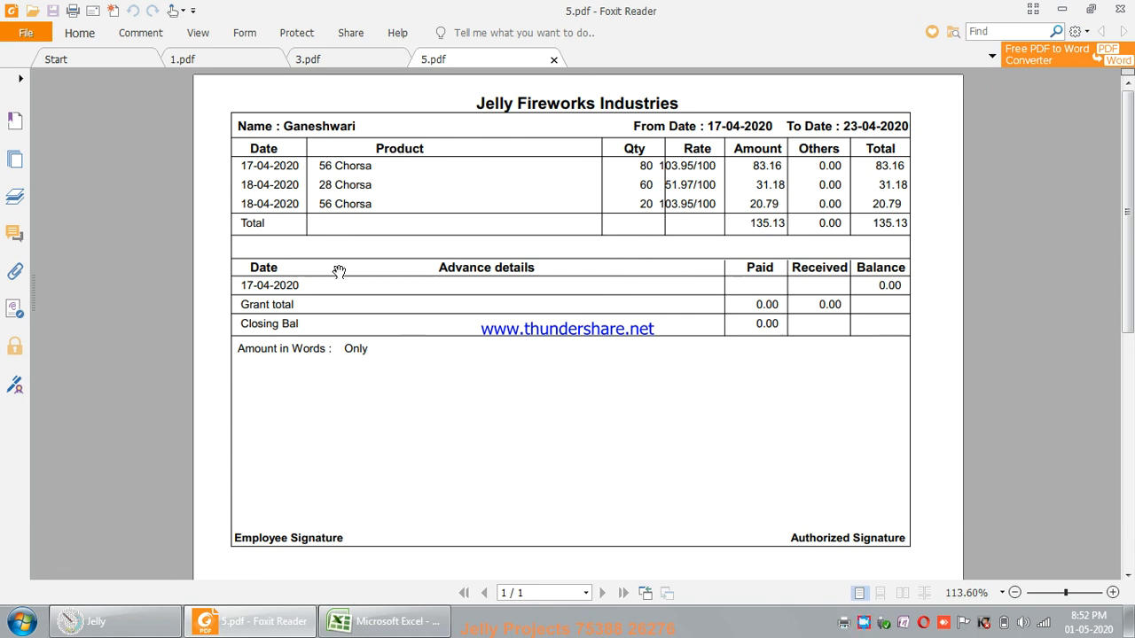
left_click(164, 622)
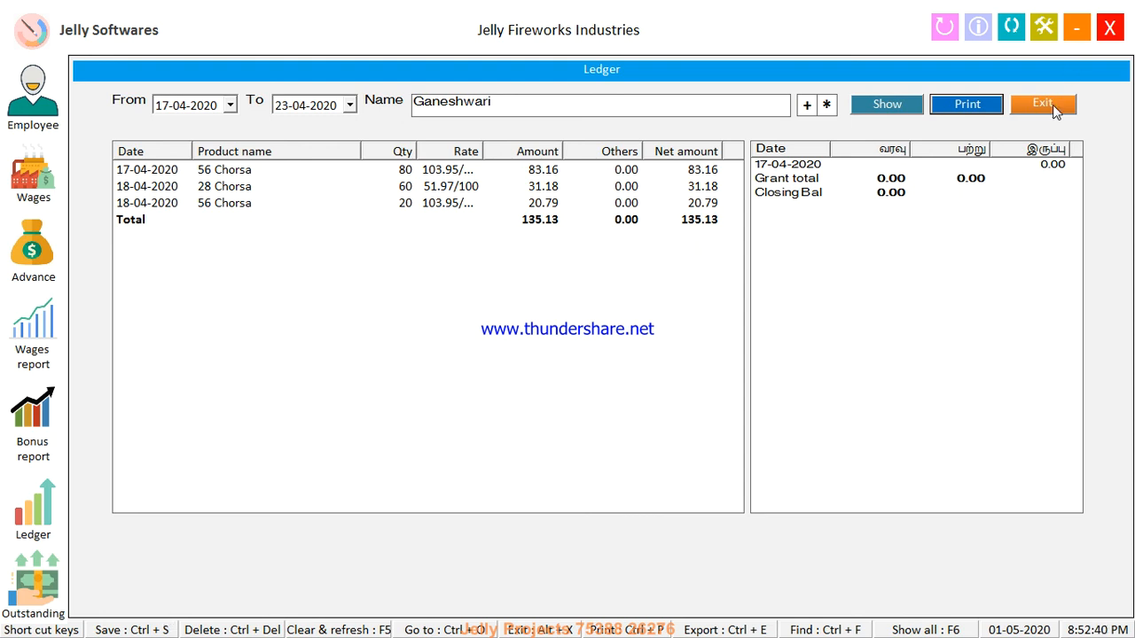
left_click(1053, 104)
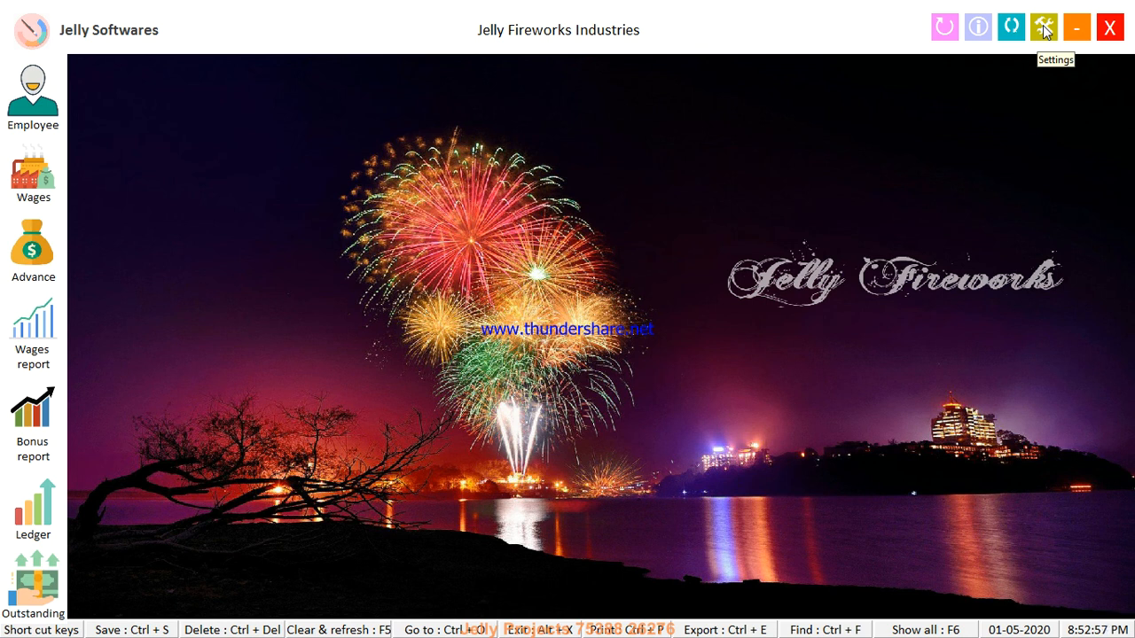
Launch Notepad from the Run box with 'notepad'
key("super+r")
type("not")
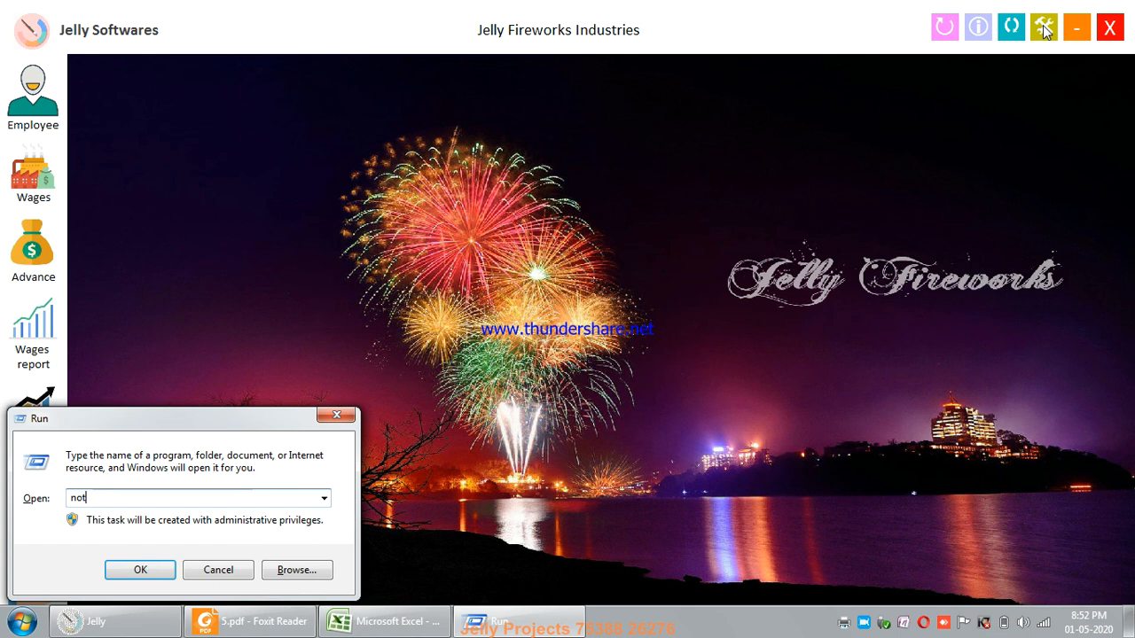
type("epad")
key("Return")
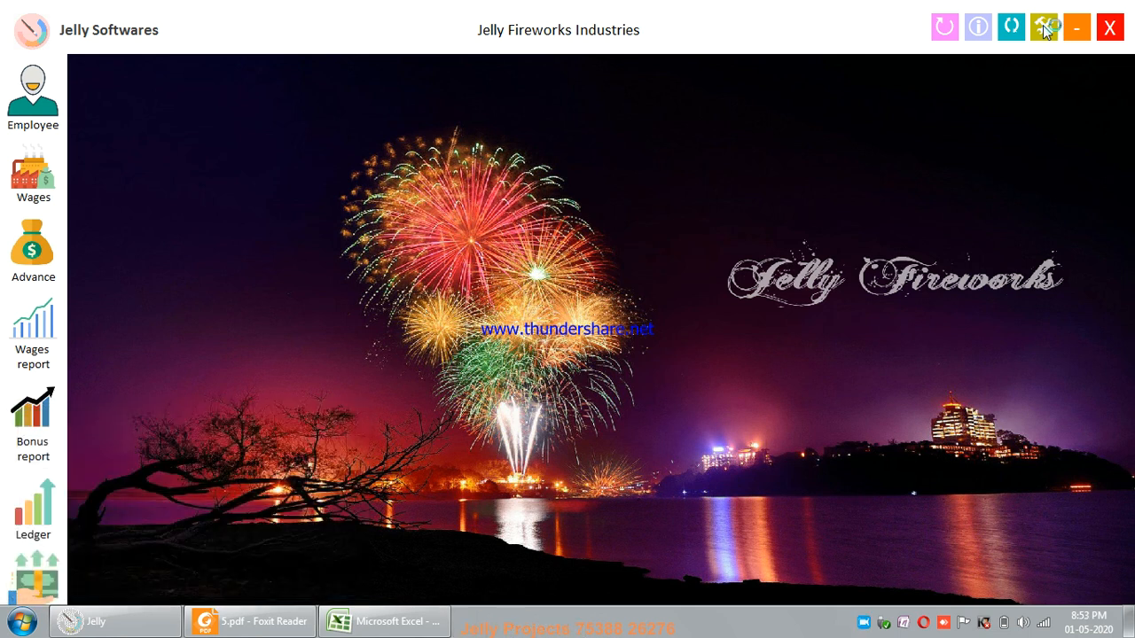
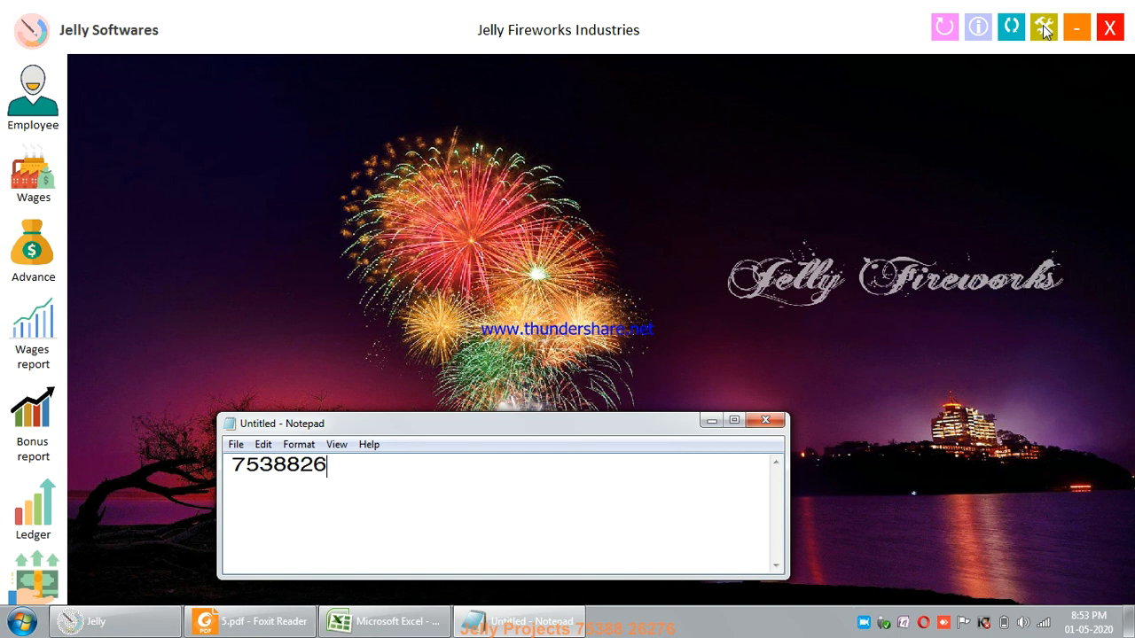
Type the two contact phone numbers on separate lines
key("Return")
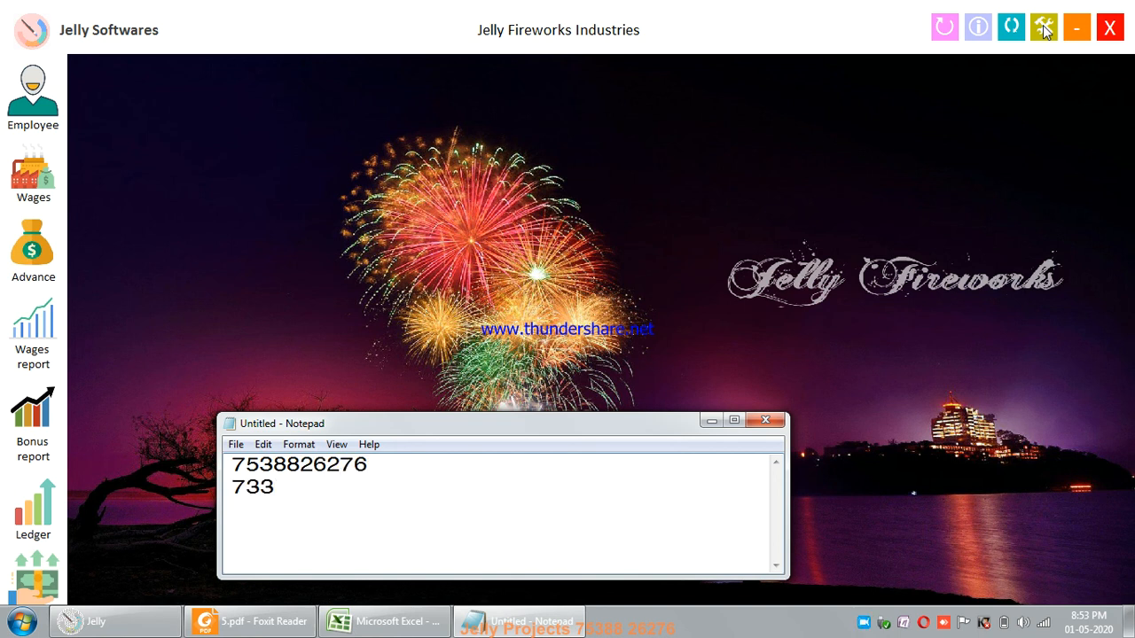
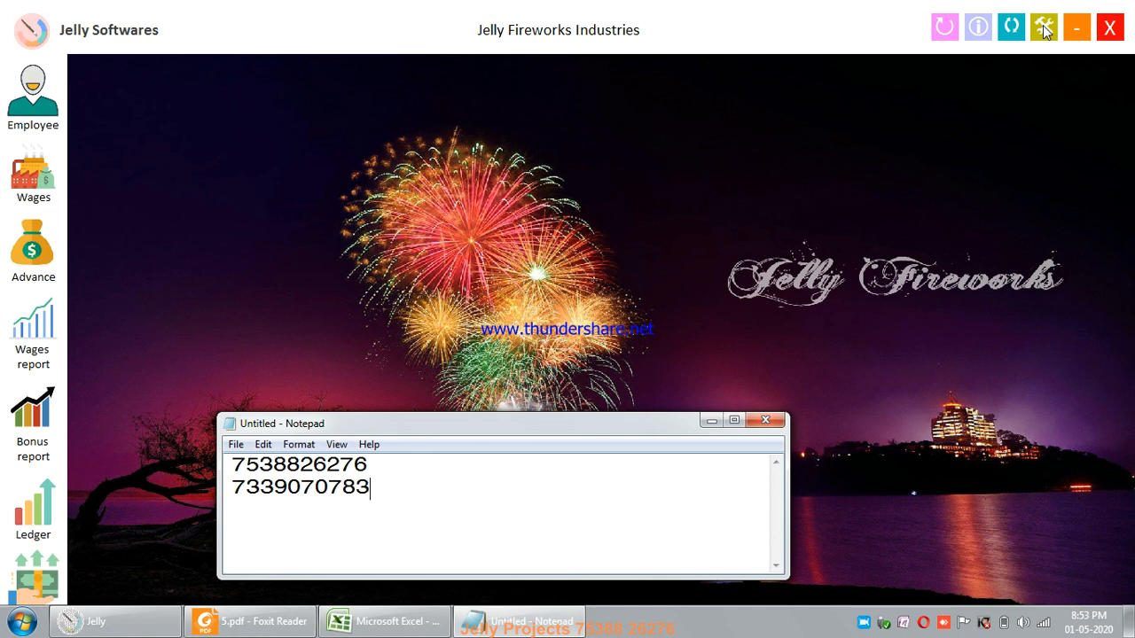